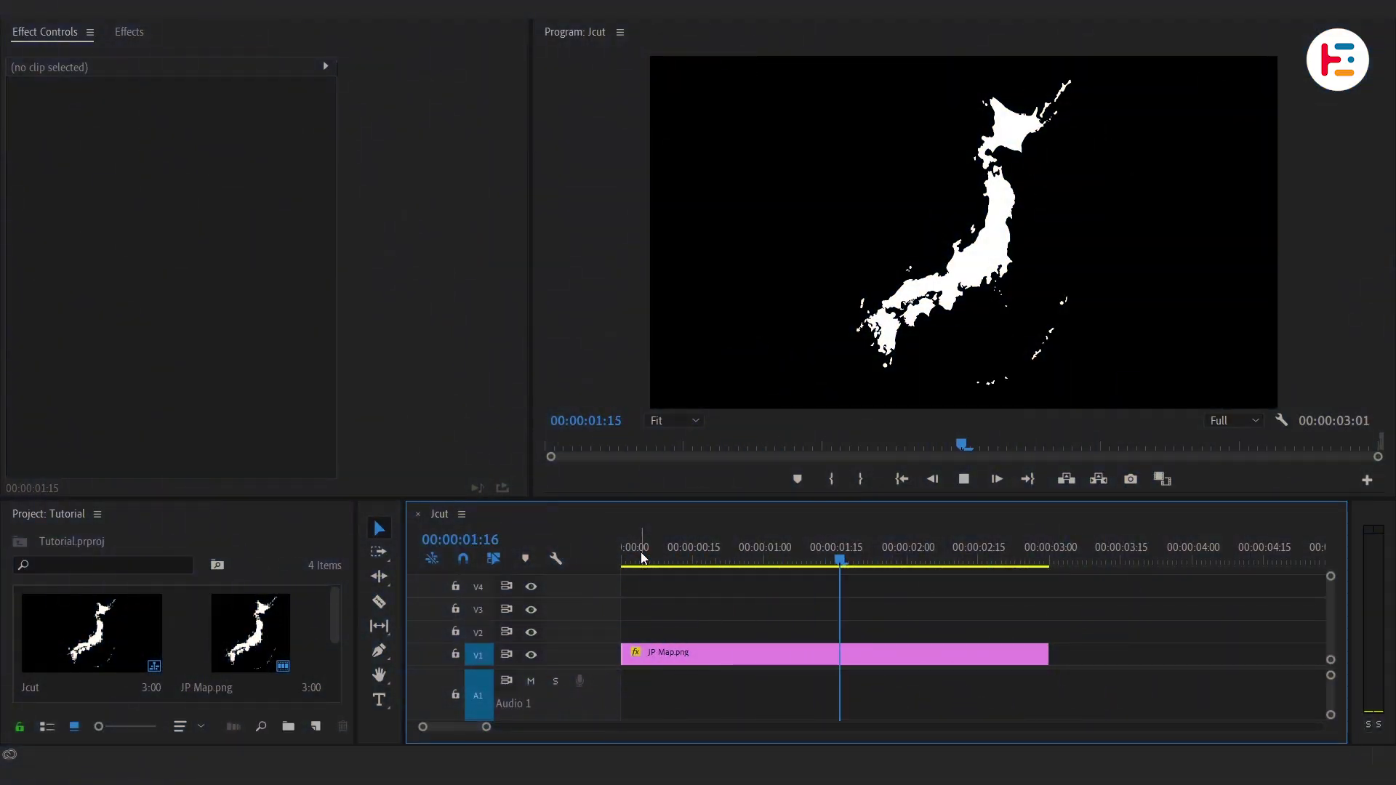
At 00:00:00:00, keyframe the JP Map clip's Scale at 53.0 and Opacity at 100%.
{"action": "left_click", "coordinate": [644, 653]}
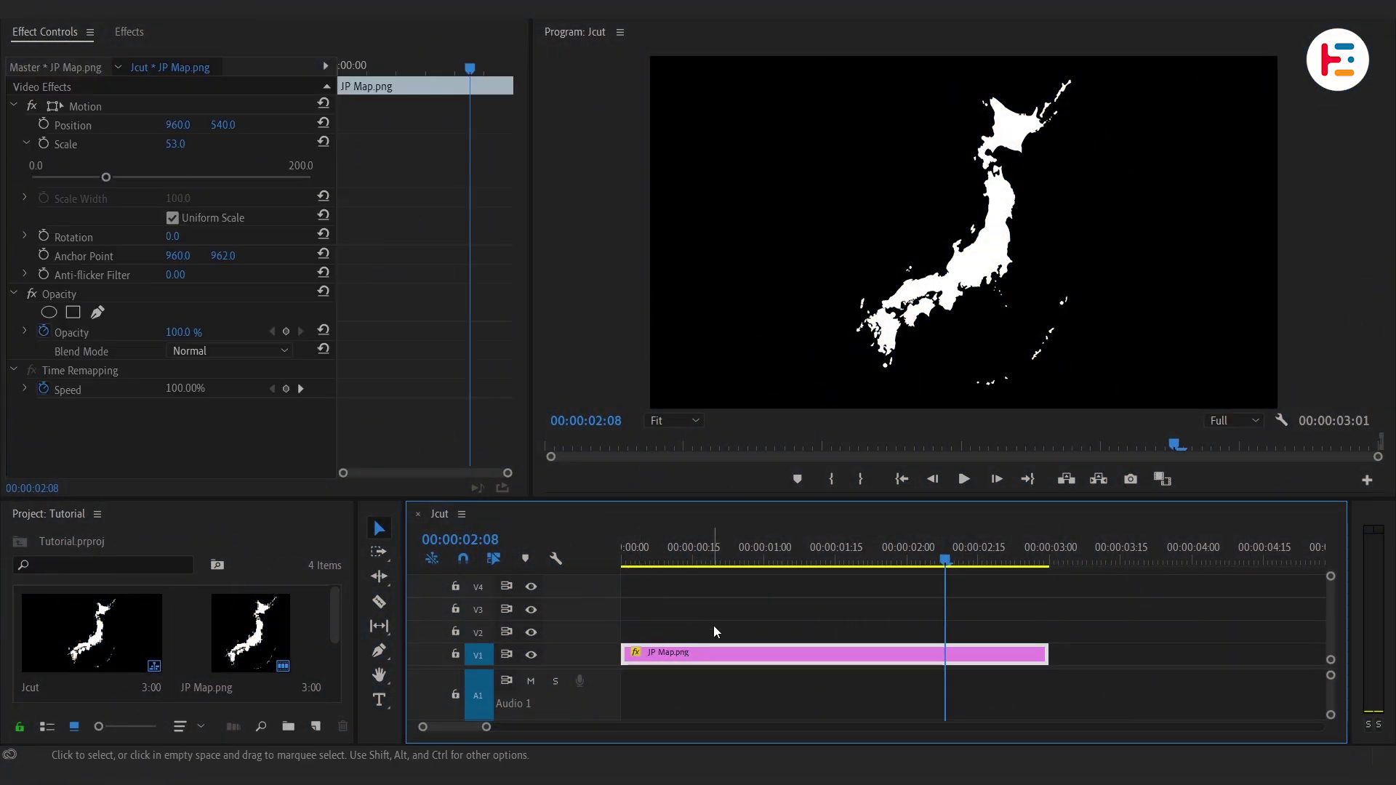
{"action": "left_click_drag", "start_coordinate": [714, 548], "coordinate": [612, 560]}
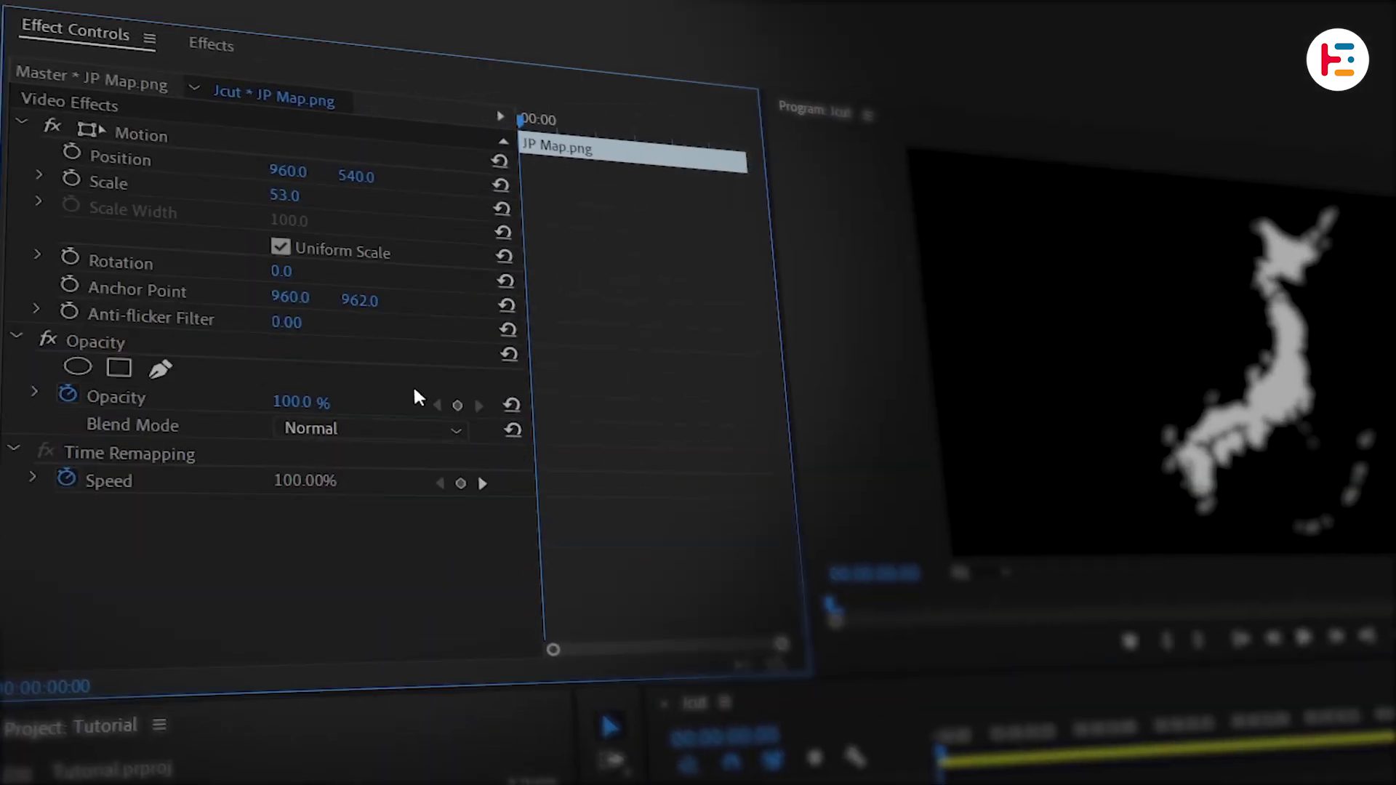
{"action": "left_click", "coordinate": [72, 178]}
{"action": "left_click", "coordinate": [41, 175]}
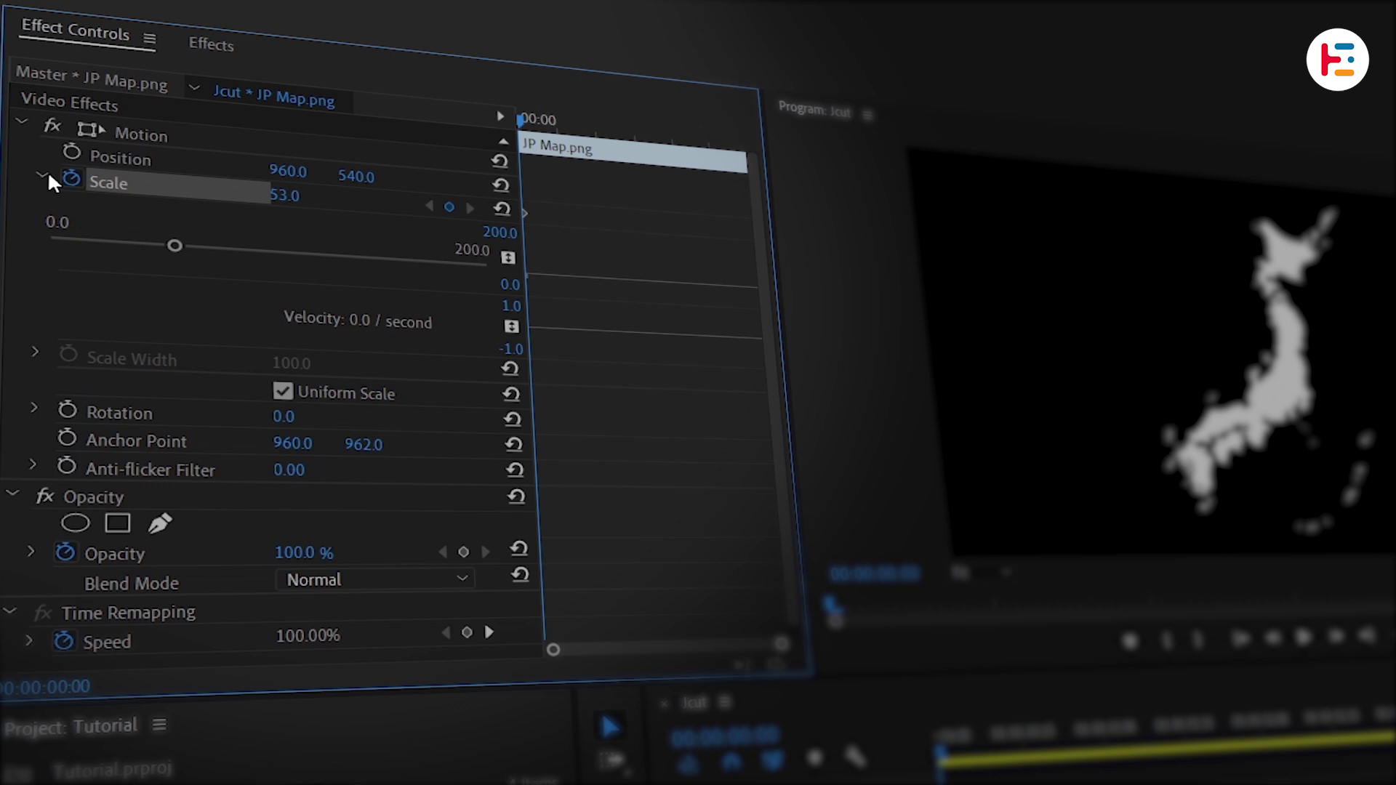
{"action": "left_click", "coordinate": [469, 546]}
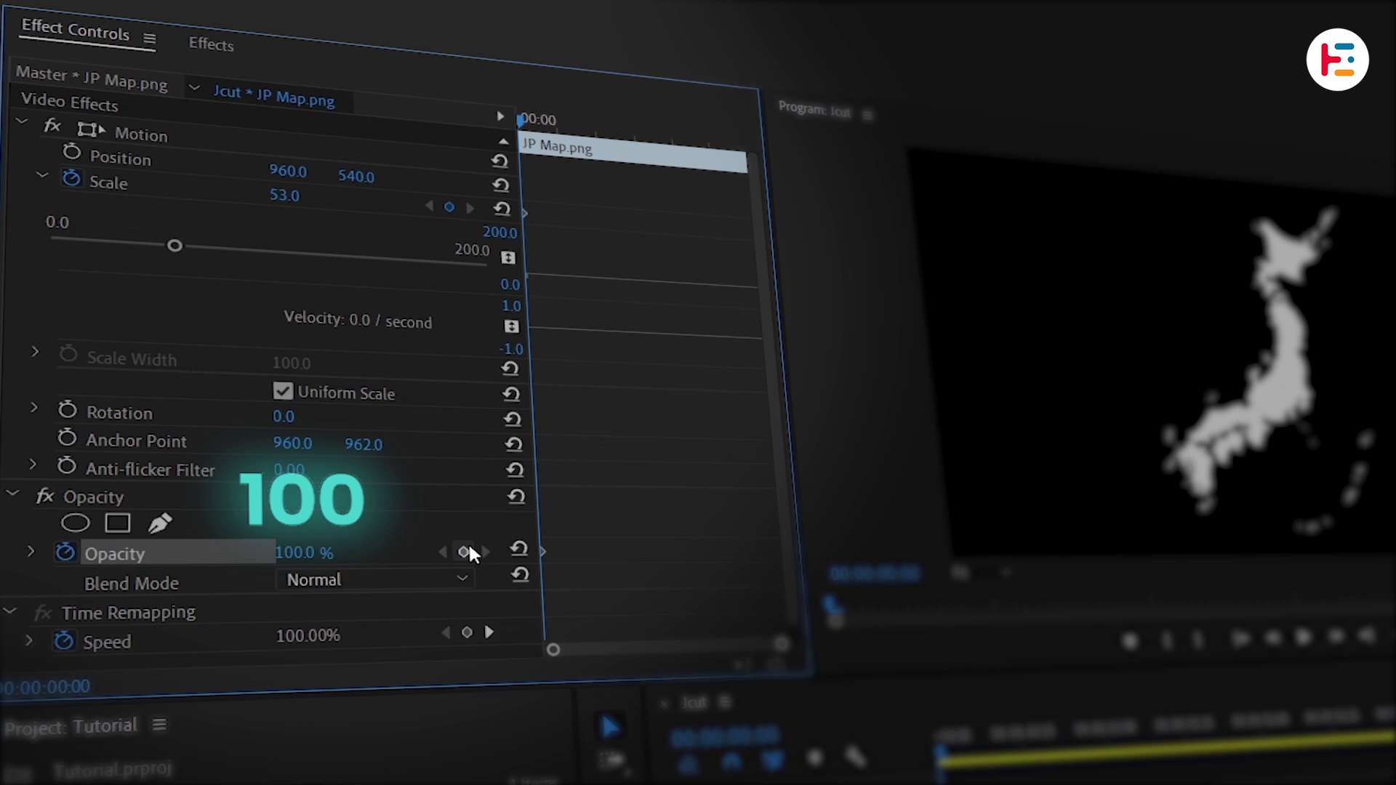
{"action": "left_click", "coordinate": [578, 561]}
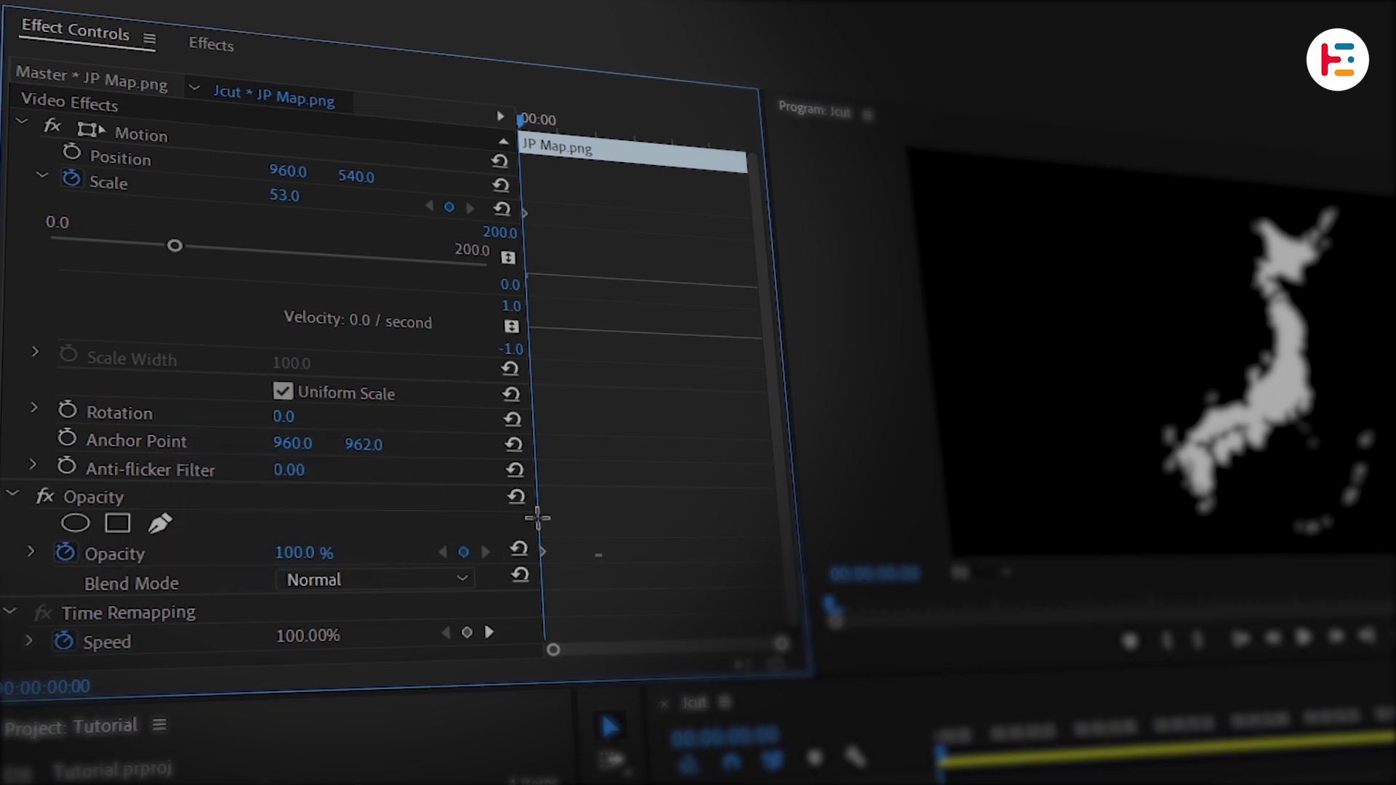
Move the existing keyframes later and raise the opening Scale to 146.0.
{"action": "left_click_drag", "start_coordinate": [527, 210], "coordinate": [611, 219]}
{"action": "type", "text": "108"}
{"action": "key", "text": "Return"}
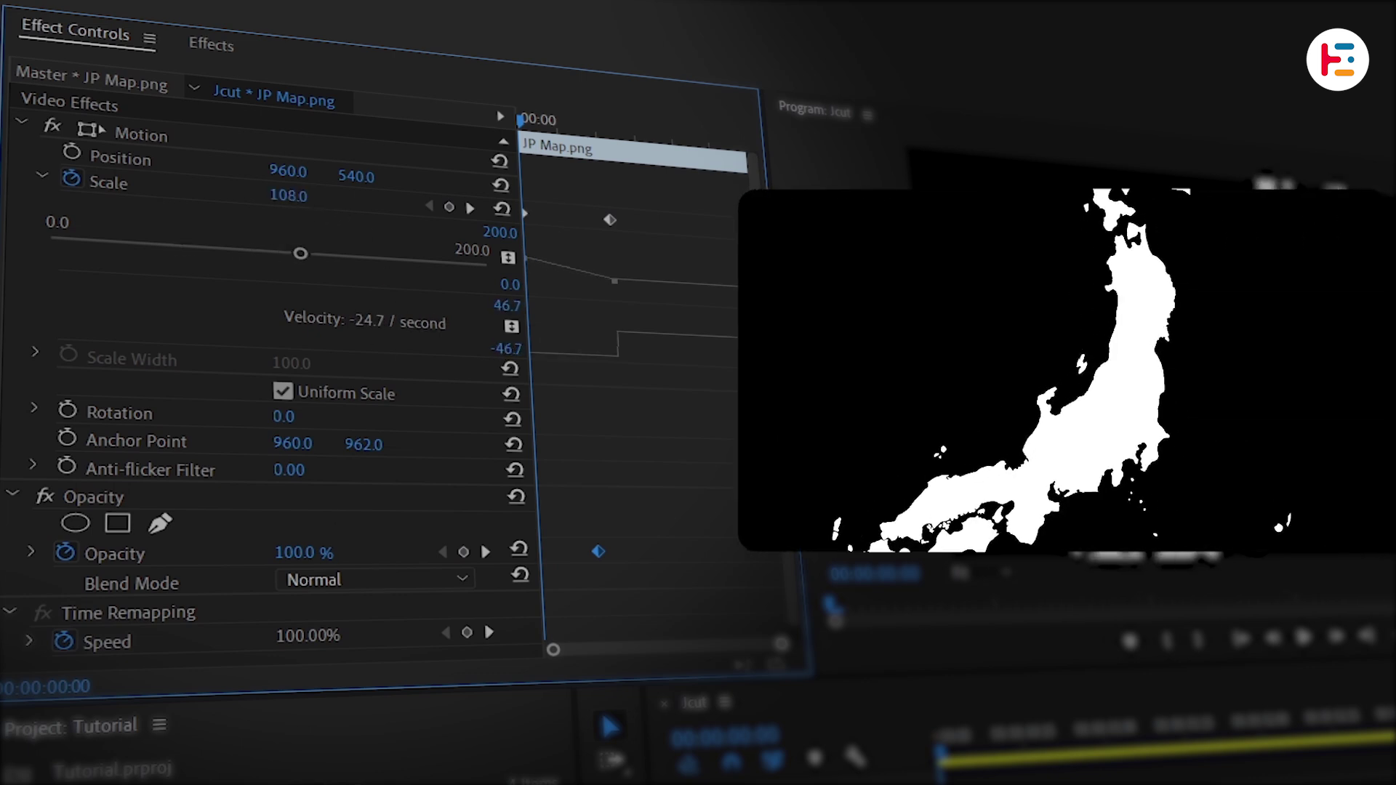
{"action": "left_click_drag", "start_coordinate": [300, 253], "coordinate": [383, 259]}
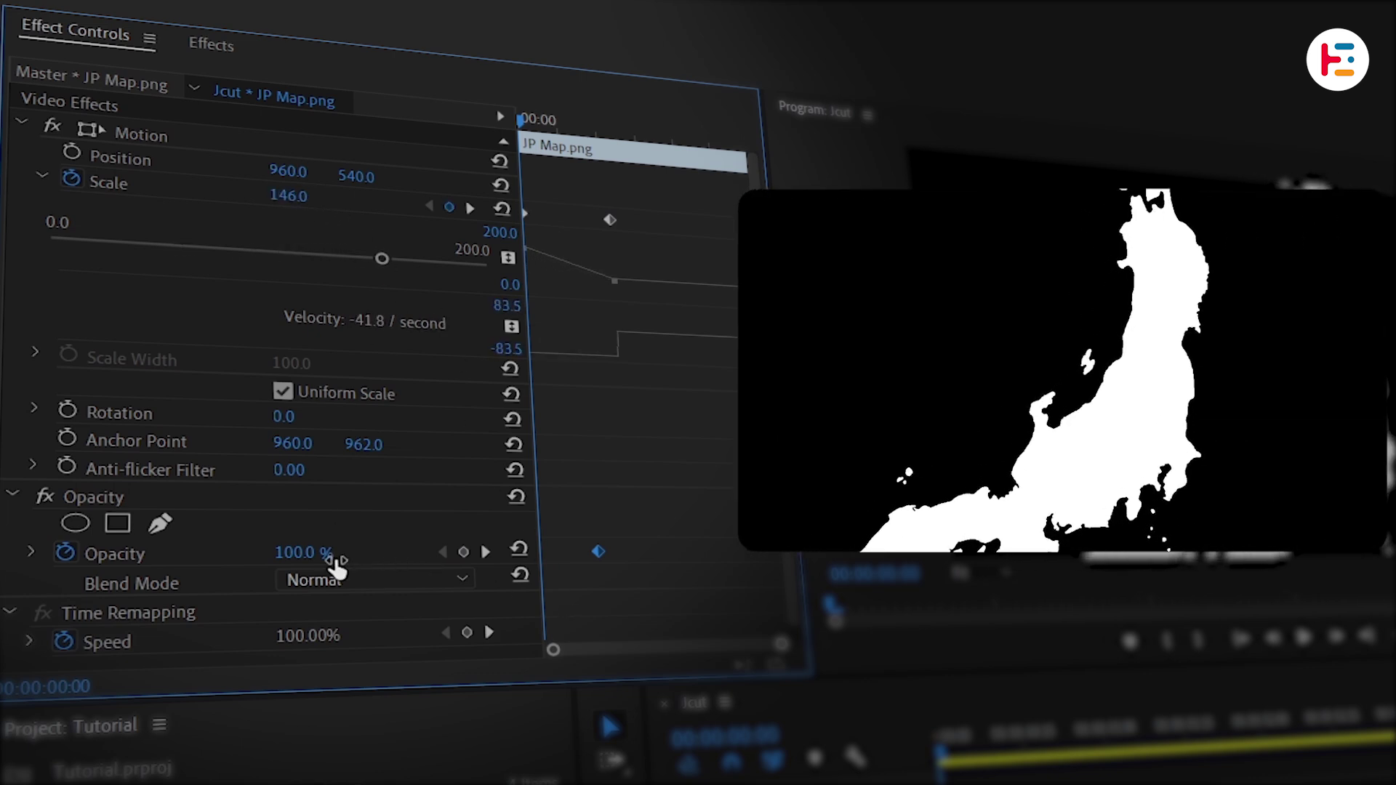
Set the opening Opacity keyframe to 0%.
{"action": "left_click", "coordinate": [331, 556]}
{"action": "type", "text": "0"}
{"action": "key", "text": "Return"}
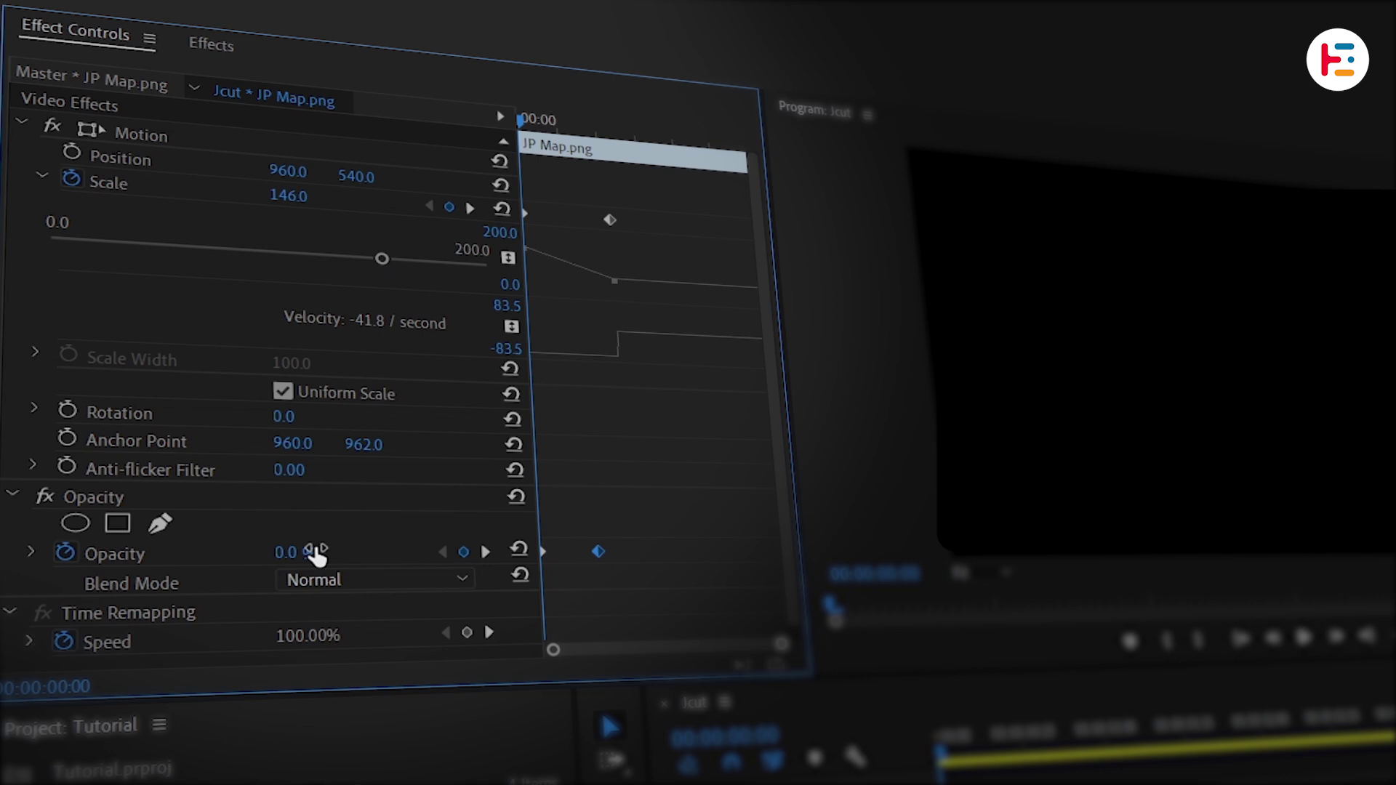
{"action": "left_click", "coordinate": [549, 551]}
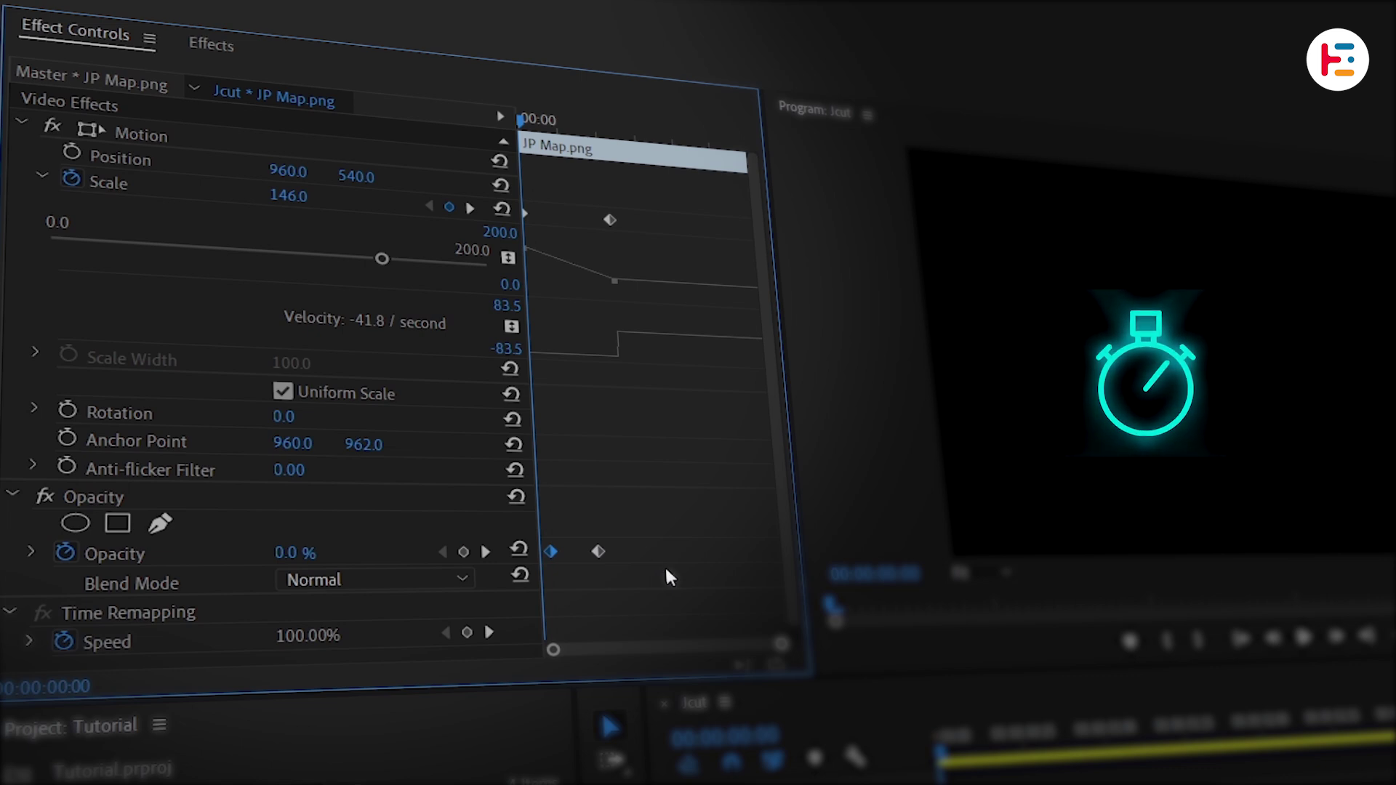
Apply Ease Out and Ease In to all Scale and Opacity keyframes.
{"action": "left_click_drag", "start_coordinate": [665, 565], "coordinate": [354, 50]}
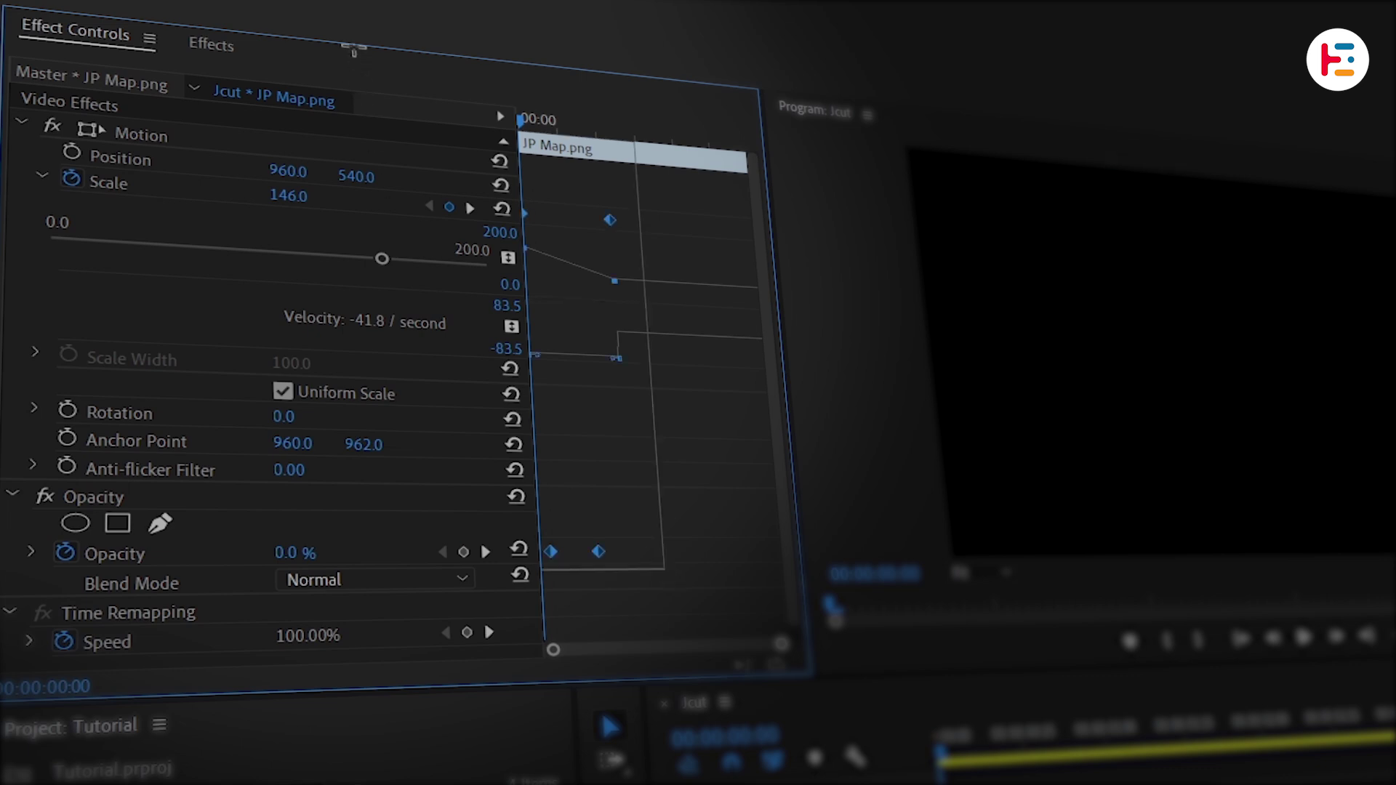
{"action": "right_click", "coordinate": [611, 221]}
{"action": "left_click", "coordinate": [731, 536]}
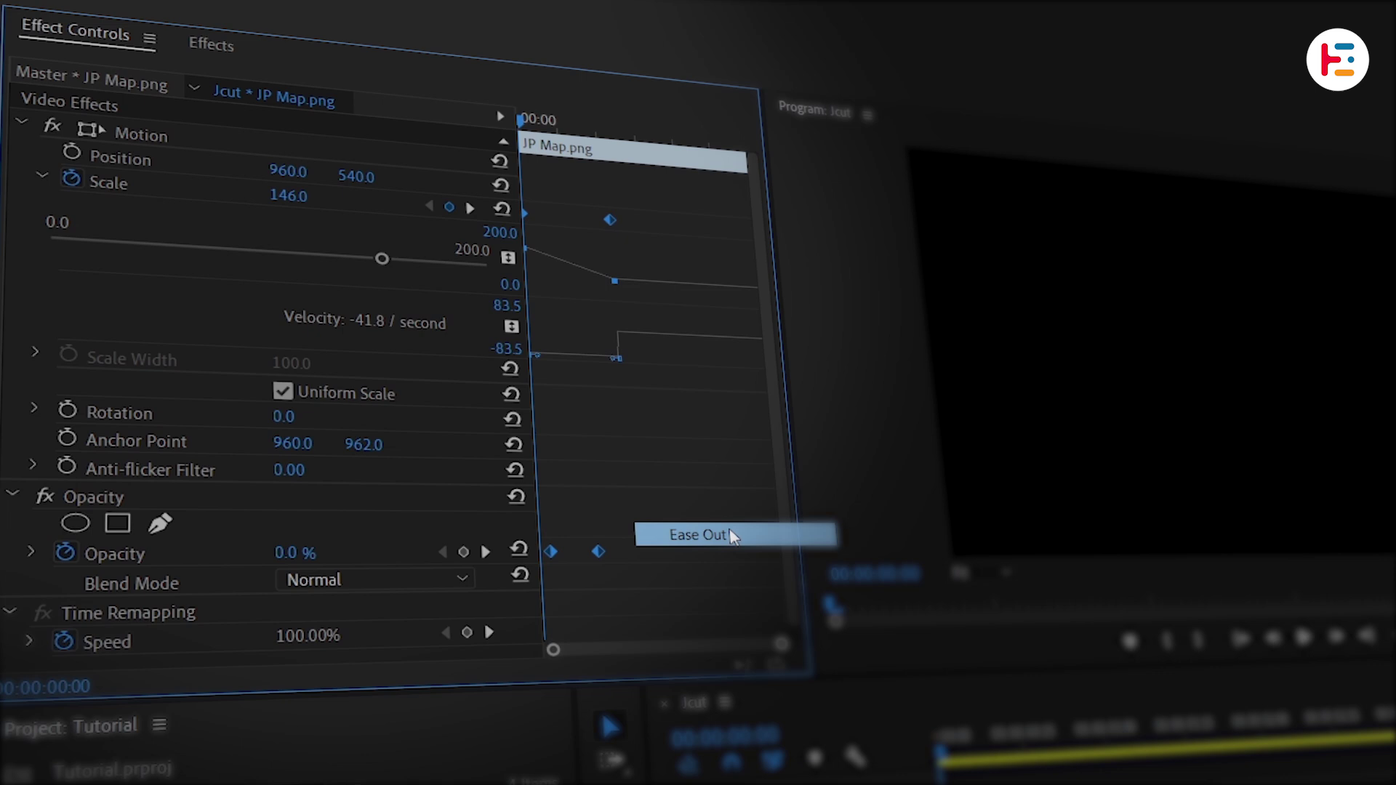
{"action": "right_click", "coordinate": [609, 220]}
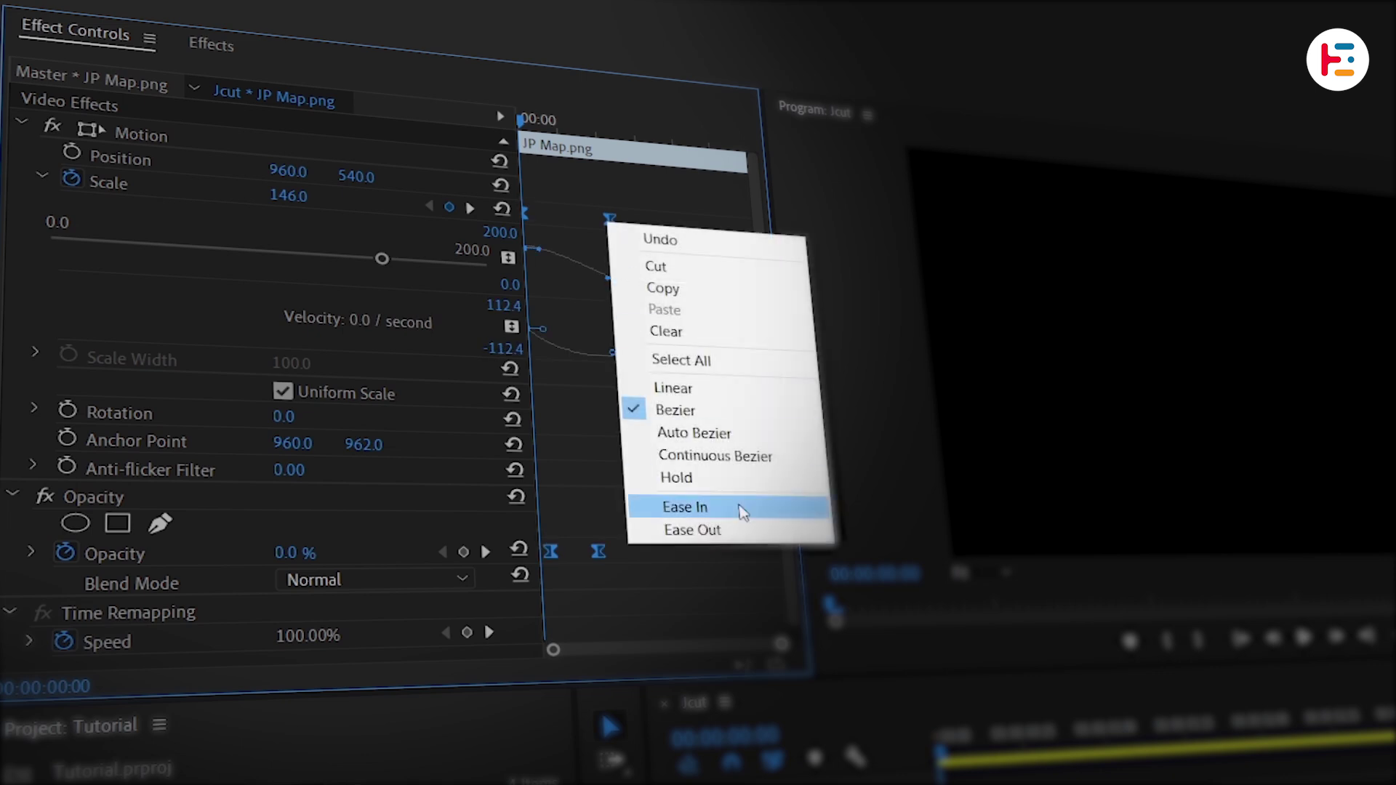
{"action": "left_click", "coordinate": [740, 508]}
{"action": "key", "text": "="}
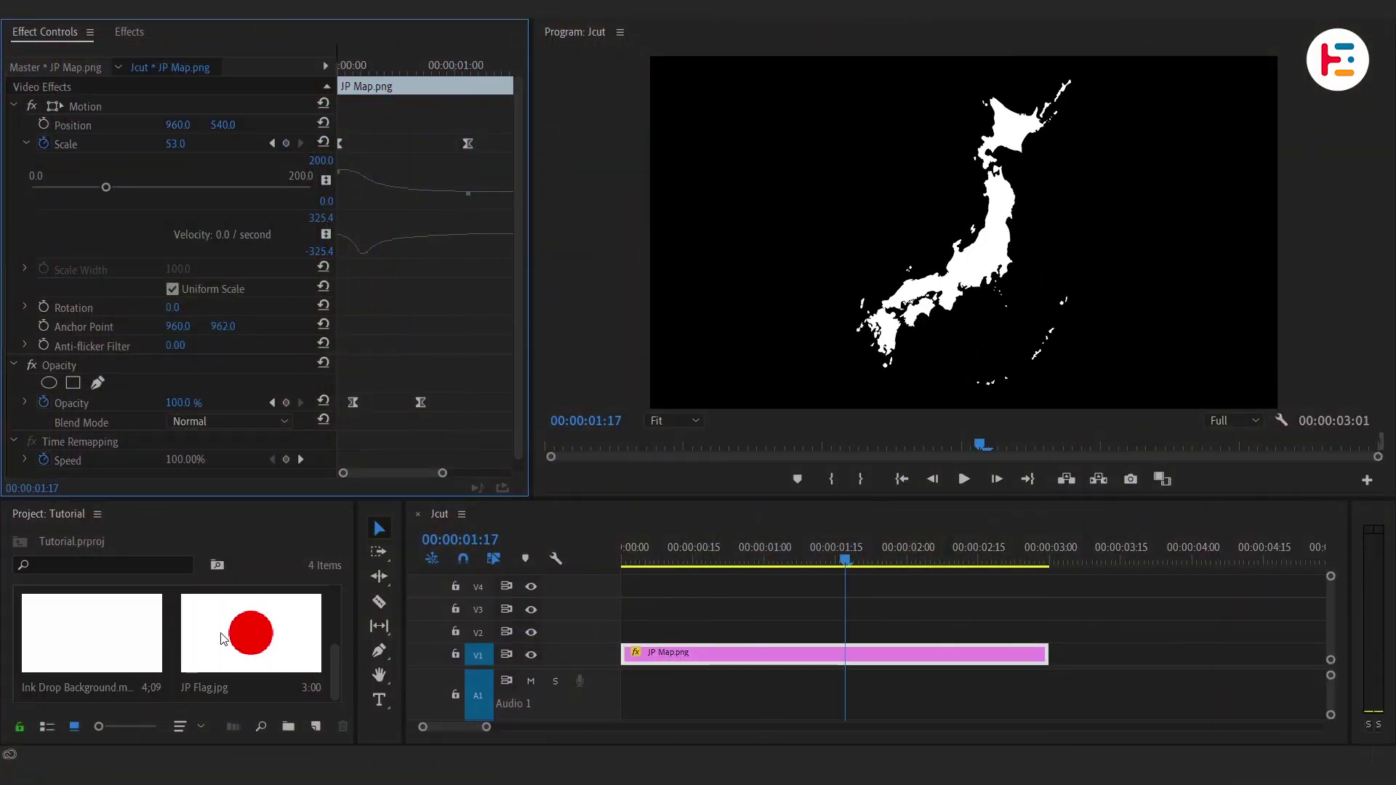
Place JP Flag.jpg on V2 and Ink Drop Background.mp4 on V3 at 1:17, extending the flag to match.
{"action": "left_click_drag", "start_coordinate": [251, 633], "coordinate": [871, 631]}
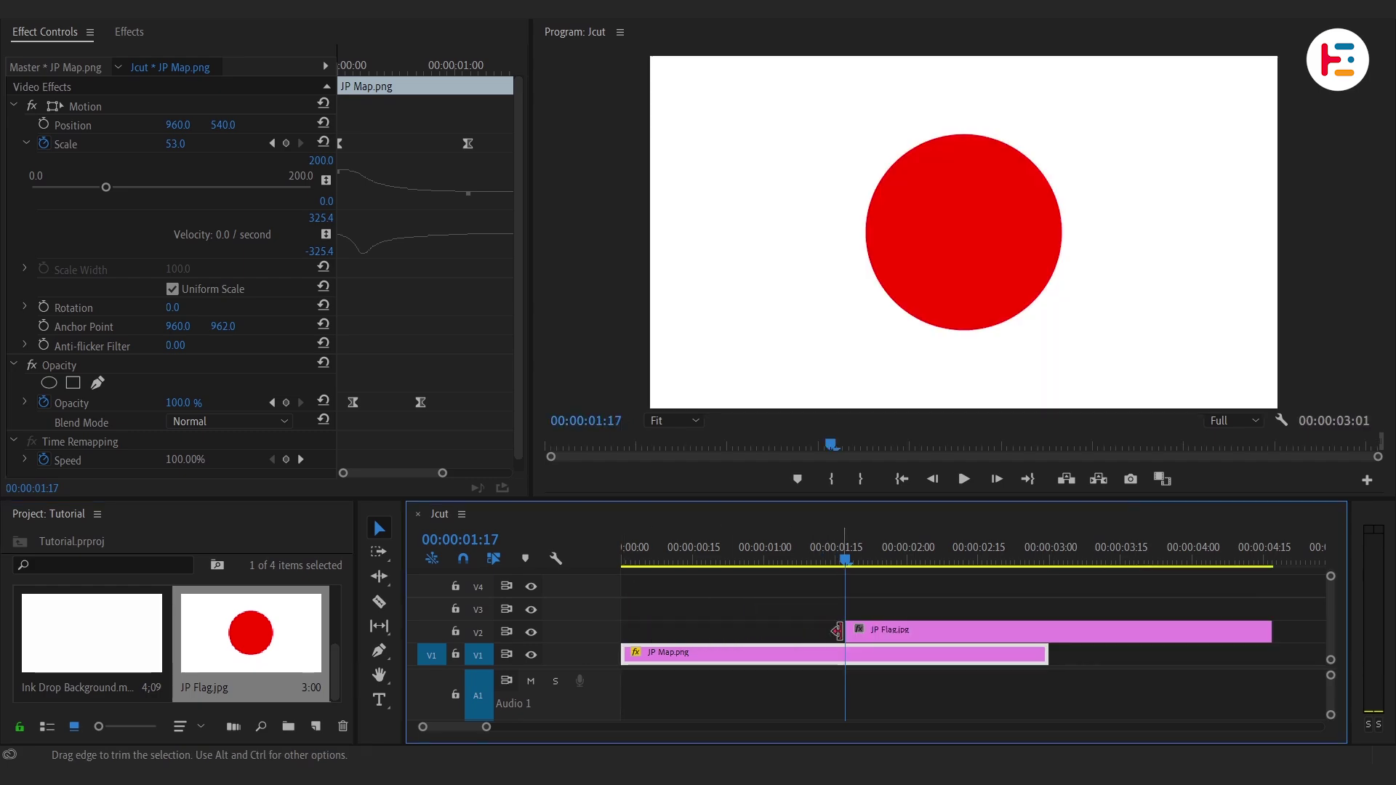
{"action": "left_click", "coordinate": [922, 624]}
{"action": "left_click_drag", "start_coordinate": [95, 633], "coordinate": [856, 611]}
{"action": "key", "text": "minus"}
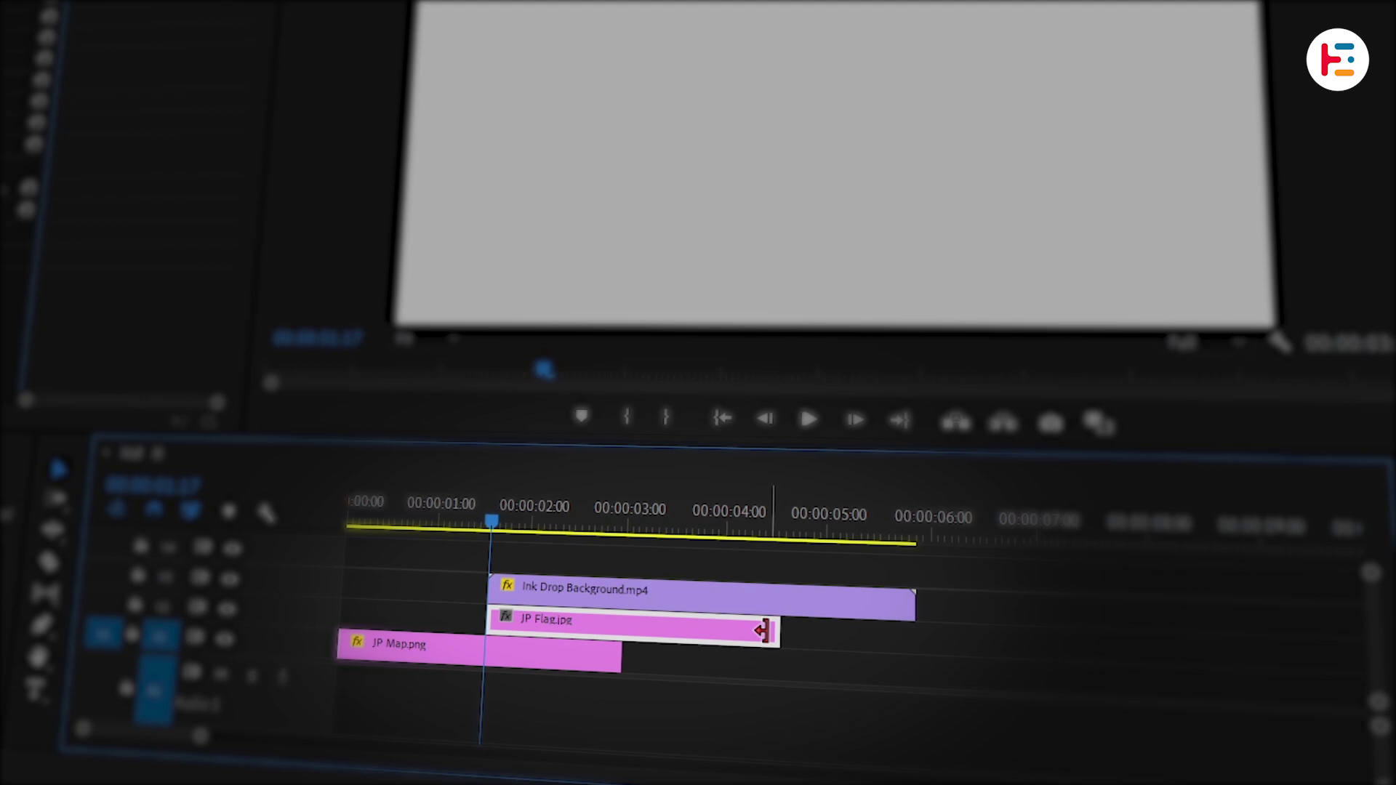
{"action": "left_click_drag", "start_coordinate": [941, 632], "coordinate": [994, 632]}
Preview the ink drop transition, then return the playhead to the flag's start.
{"action": "left_click_drag", "start_coordinate": [851, 640], "coordinate": [913, 640]}
{"action": "left_click", "coordinate": [509, 521]}
{"action": "key", "text": "space"}
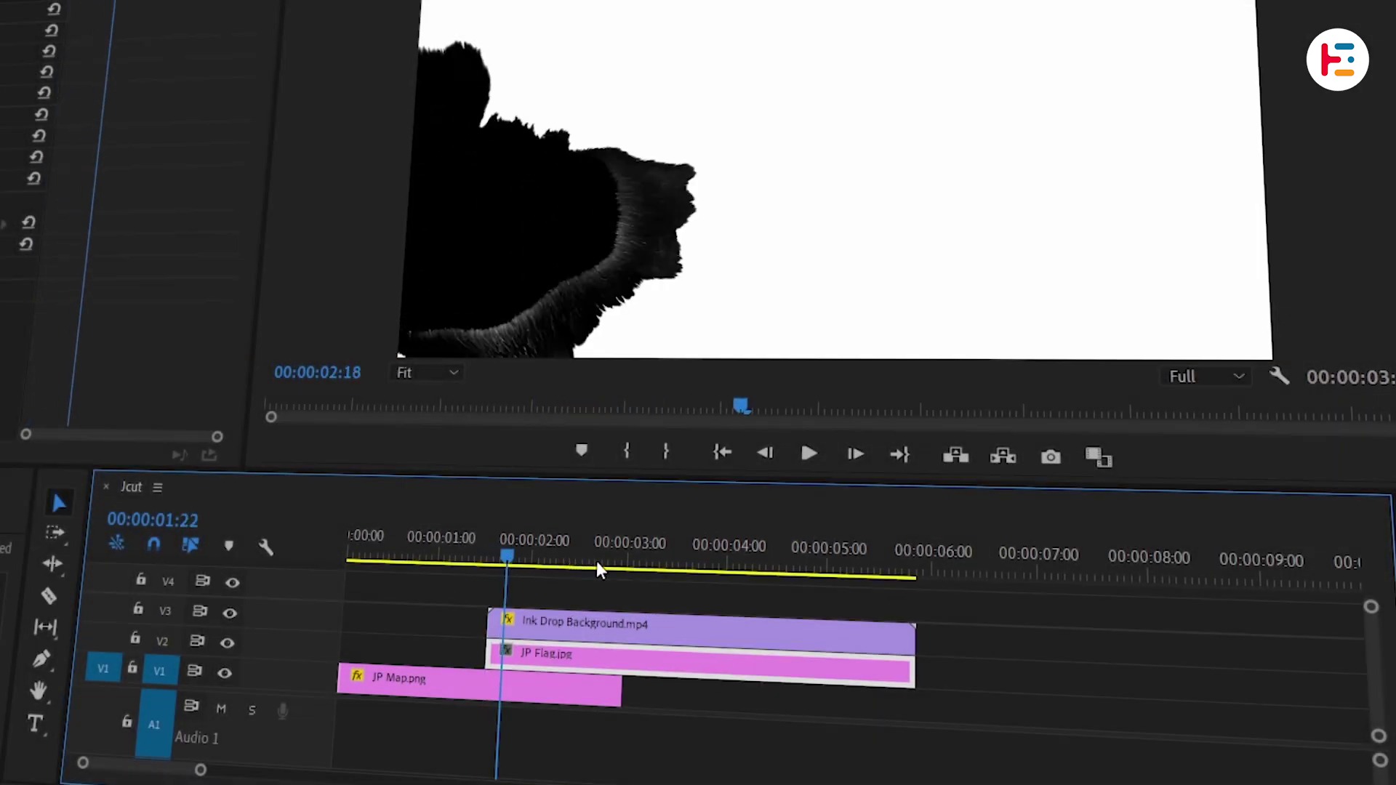
{"action": "left_click", "coordinate": [505, 571]}
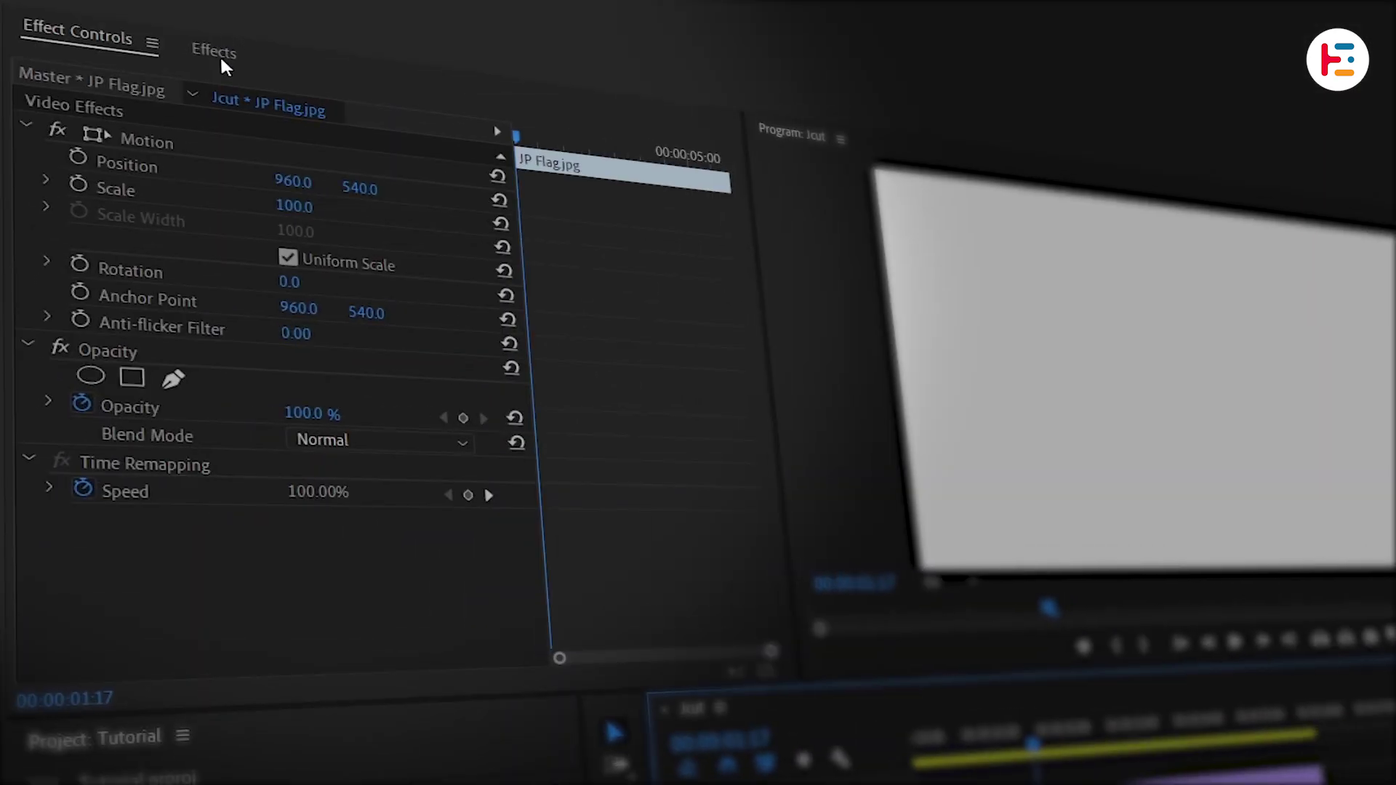
Apply the Track Matte Key effect to the JP Flag clip.
{"action": "left_click", "coordinate": [220, 55]}
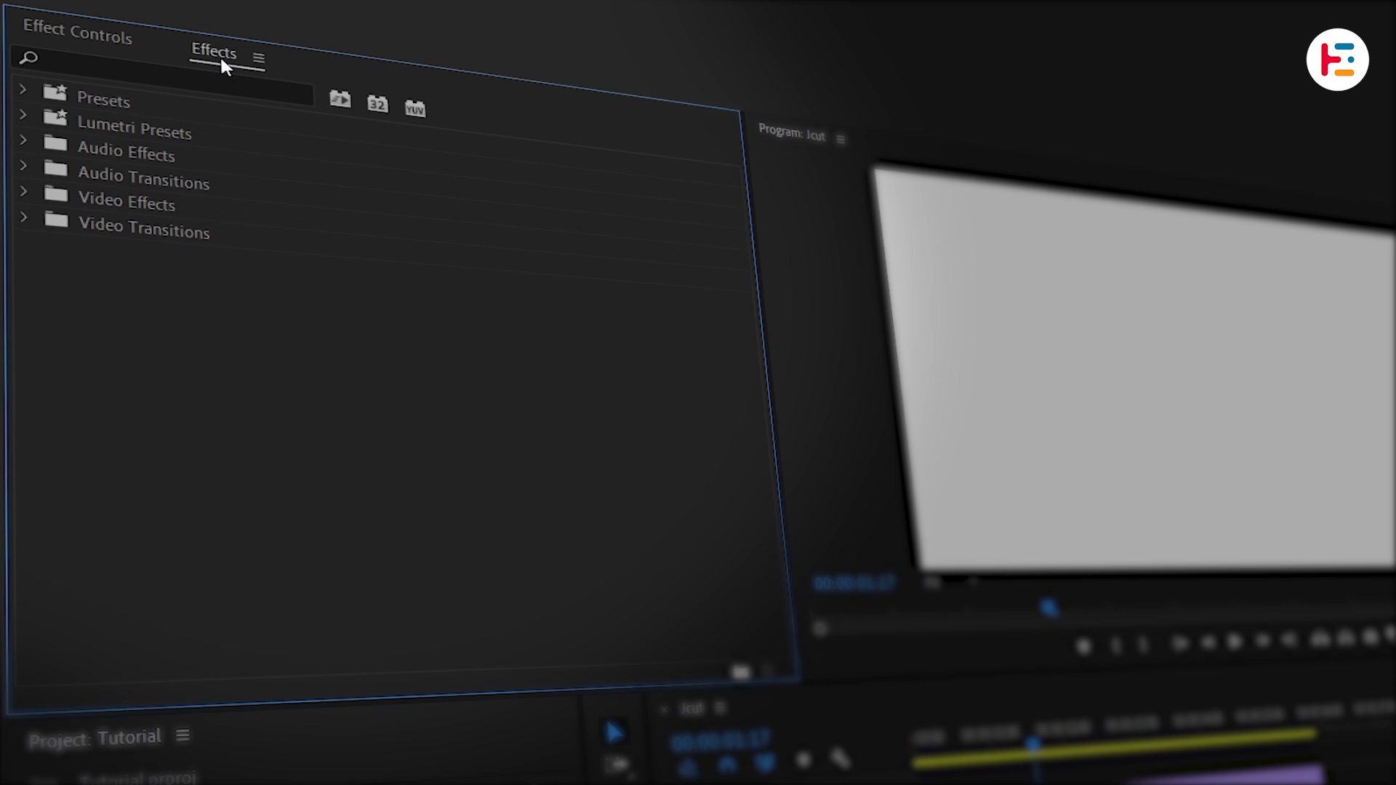
{"action": "left_click", "coordinate": [188, 77]}
{"action": "type", "text": "TRACK"}
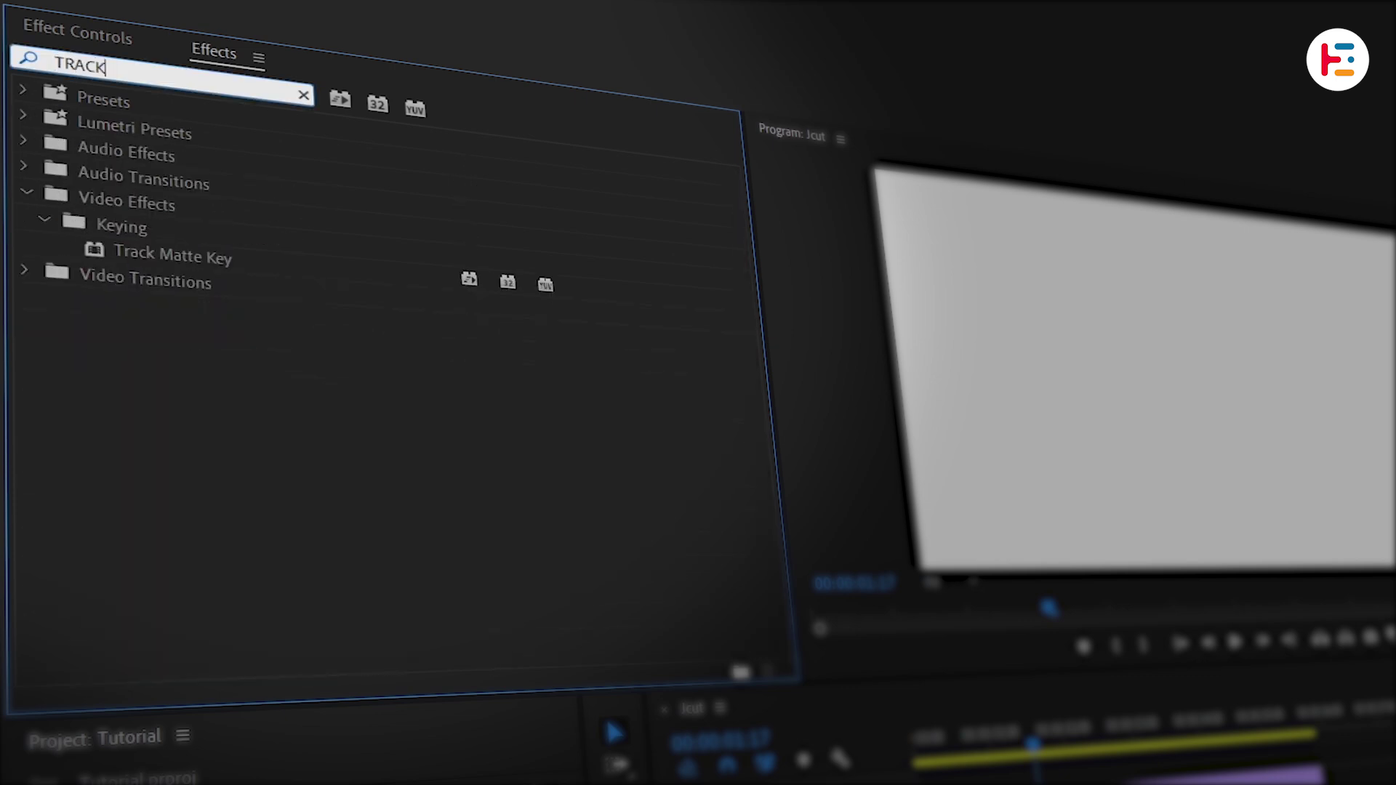
{"action": "left_click", "coordinate": [215, 258]}
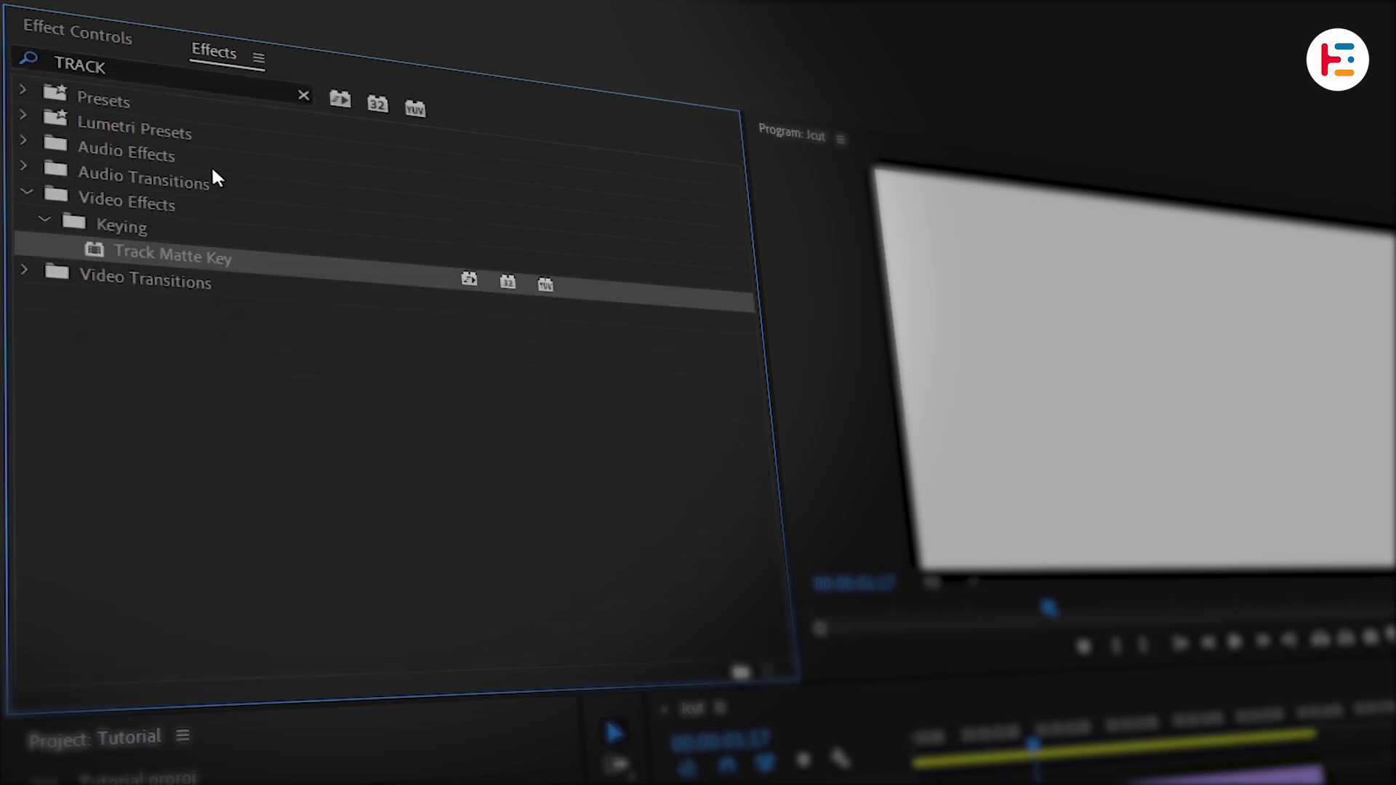
{"action": "left_click", "coordinate": [122, 35]}
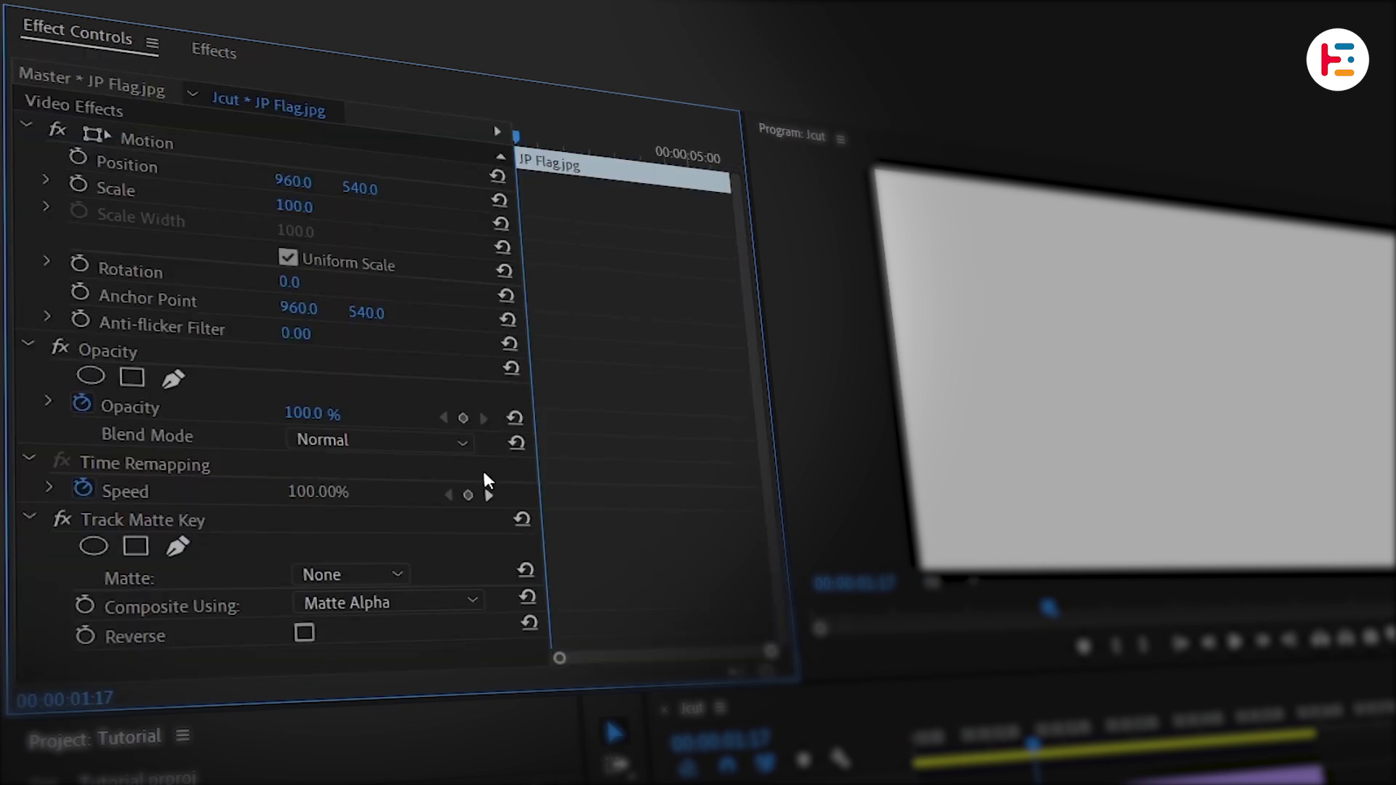
Set the Track Matte Key to Video 3, Matte Luma, with Reverse checked.
{"action": "left_click", "coordinate": [388, 580]}
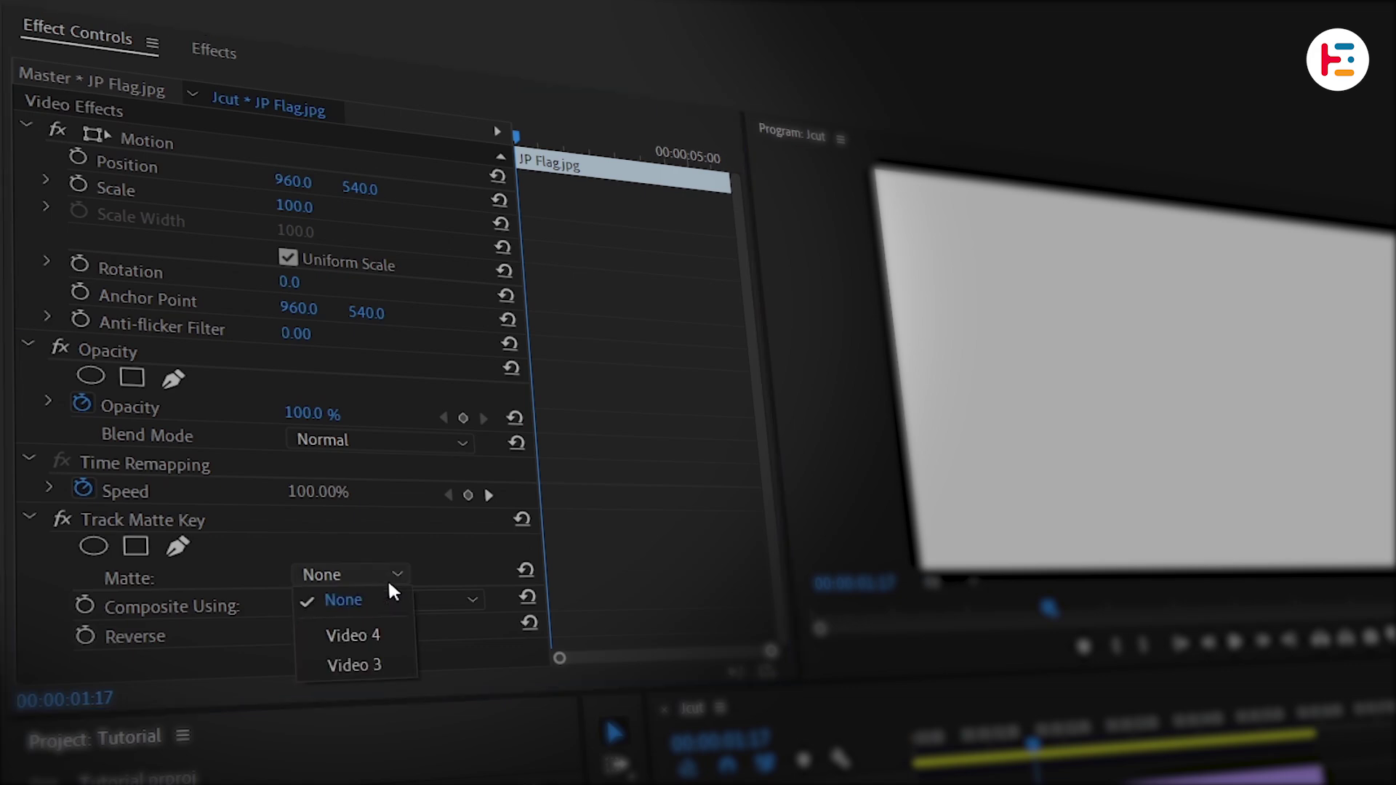
{"action": "left_click", "coordinate": [399, 658]}
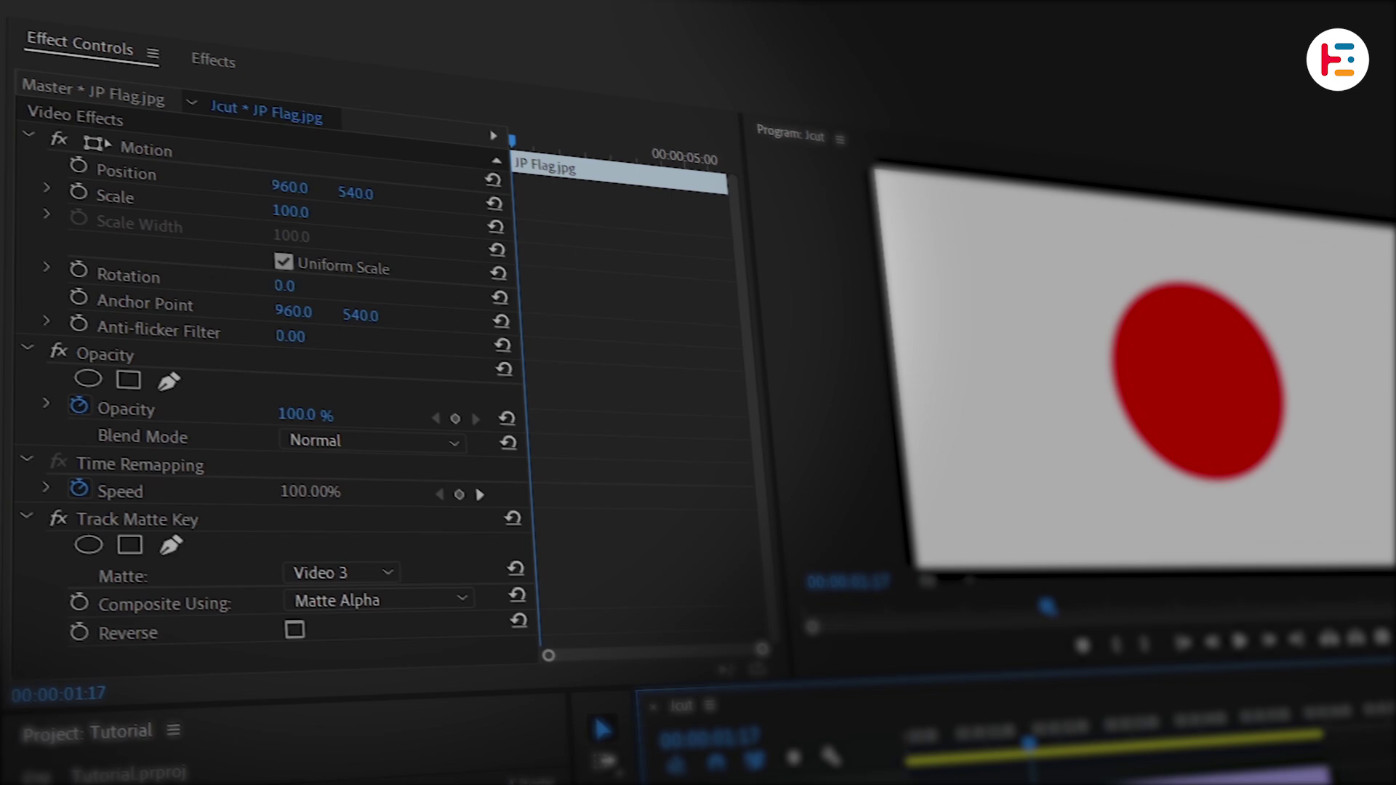
{"action": "left_click", "coordinate": [399, 604]}
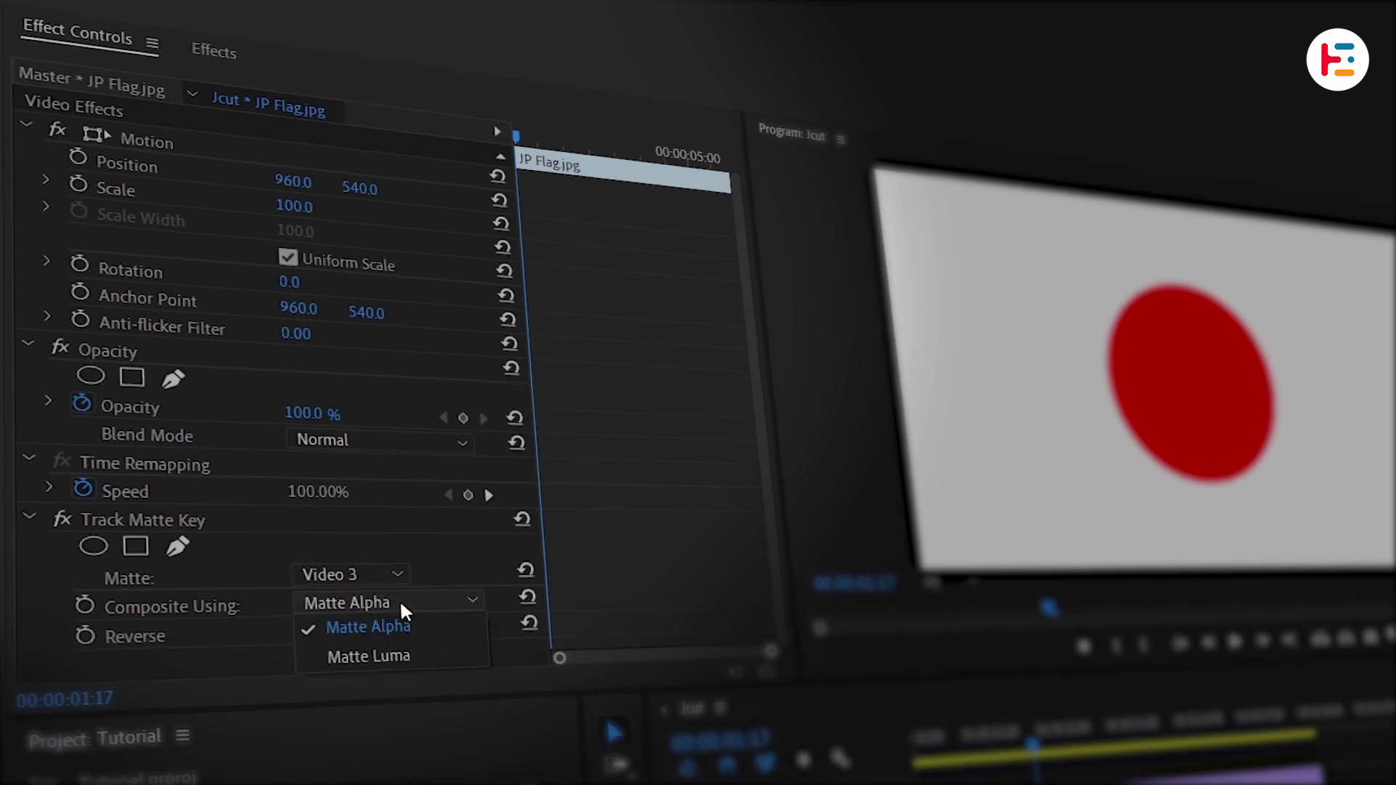
{"action": "left_click", "coordinate": [404, 654]}
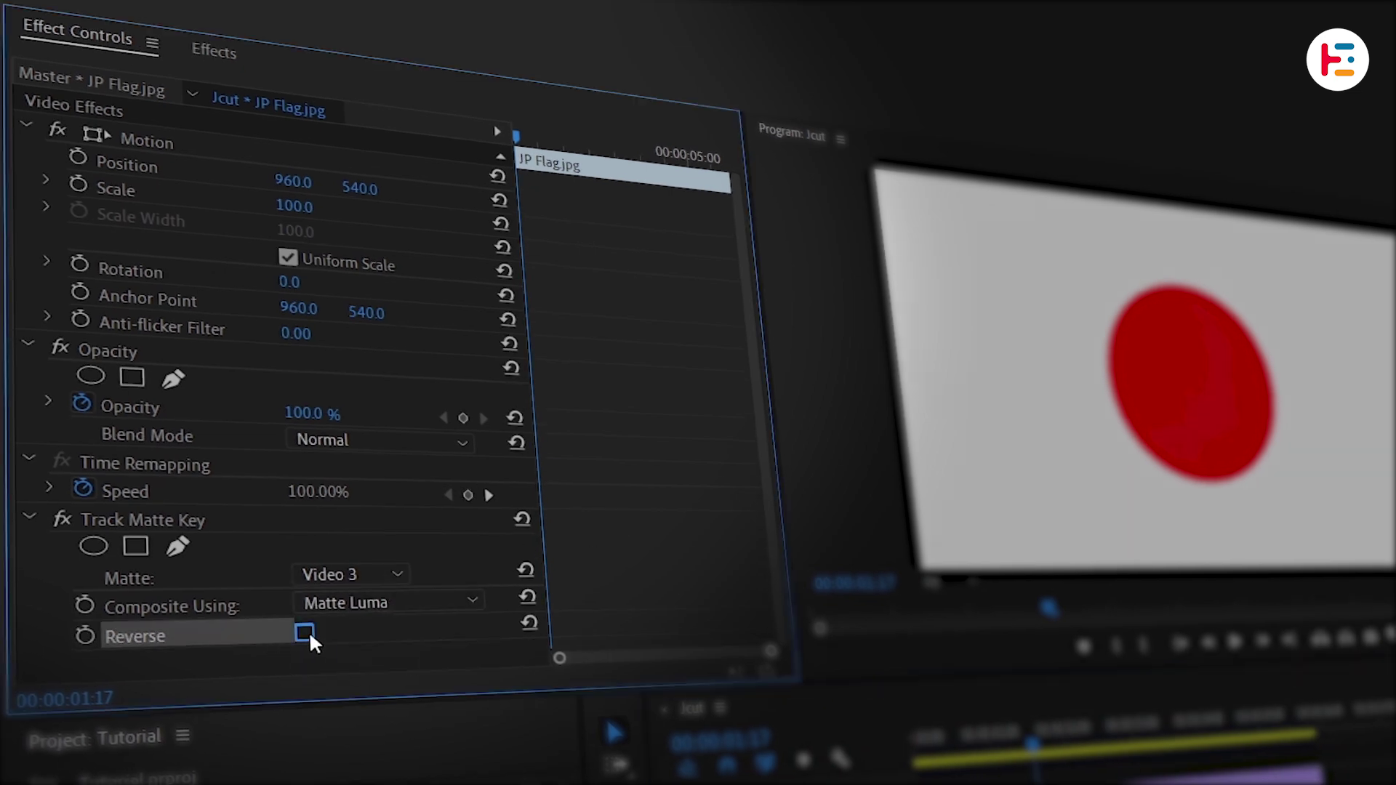
{"action": "left_click", "coordinate": [305, 633]}
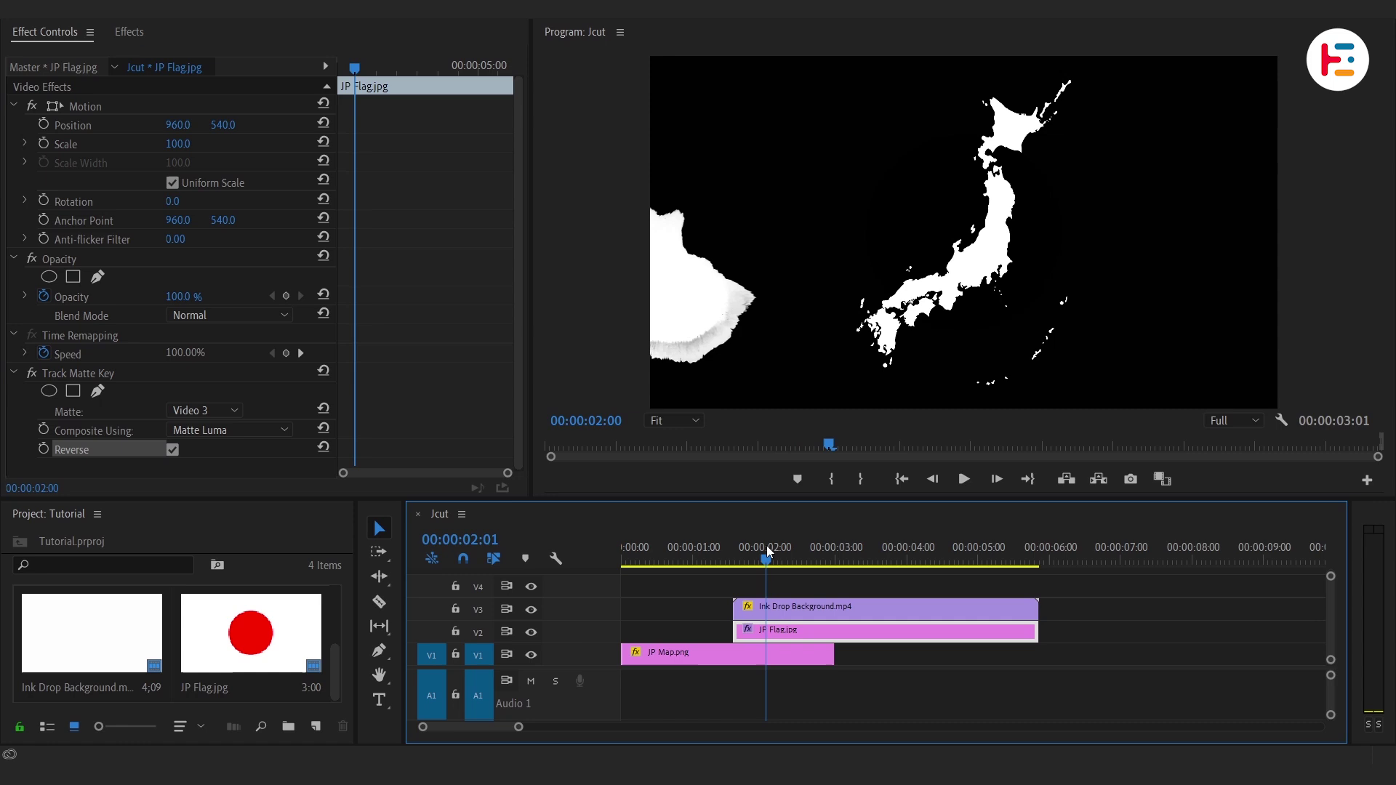
Scrub the playhead to preview the ink-drop reveal at later frames.
{"action": "left_click_drag", "start_coordinate": [768, 551], "coordinate": [940, 558]}
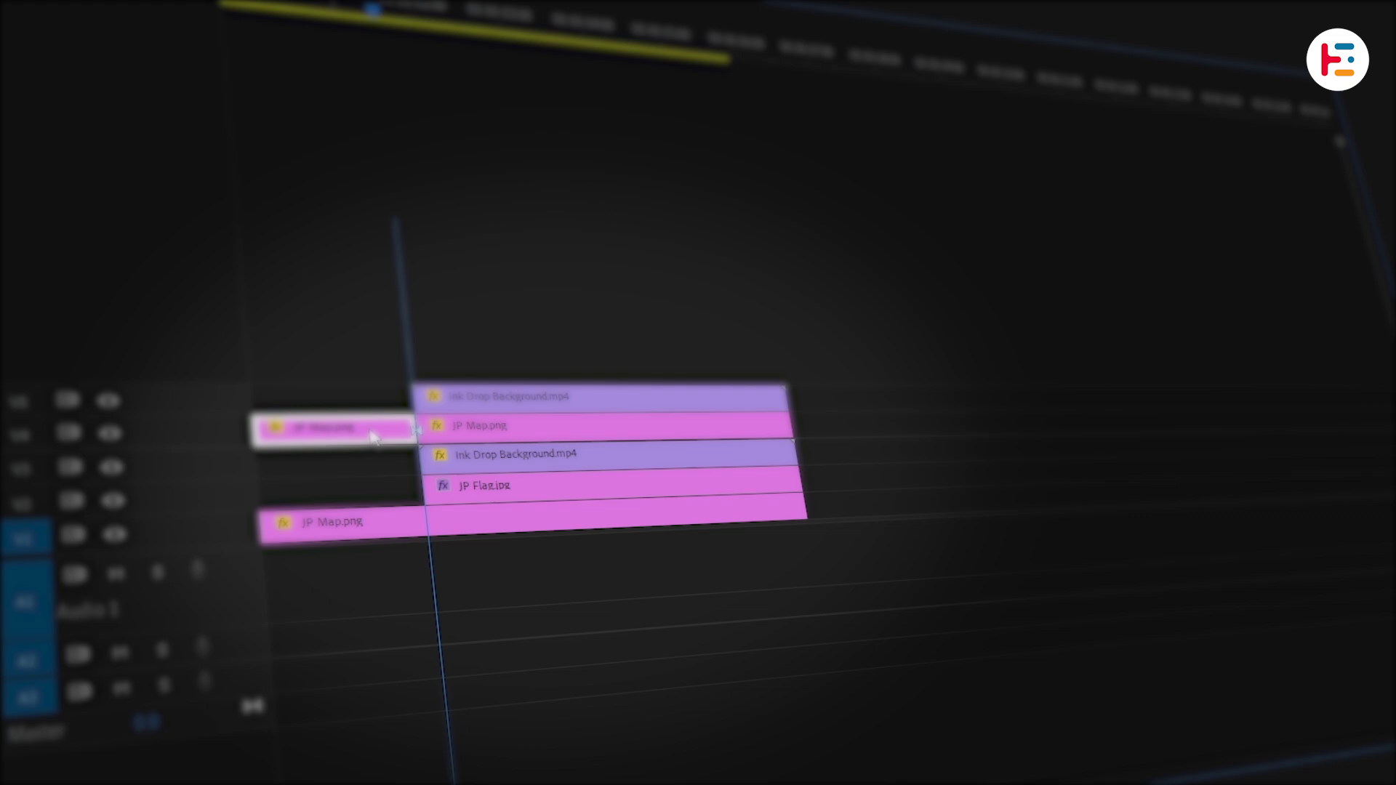
Delete the leftover JP Map piece and paste the flag's Track Matte Key onto the V4 JP Map.
{"action": "key", "text": "Delete"}
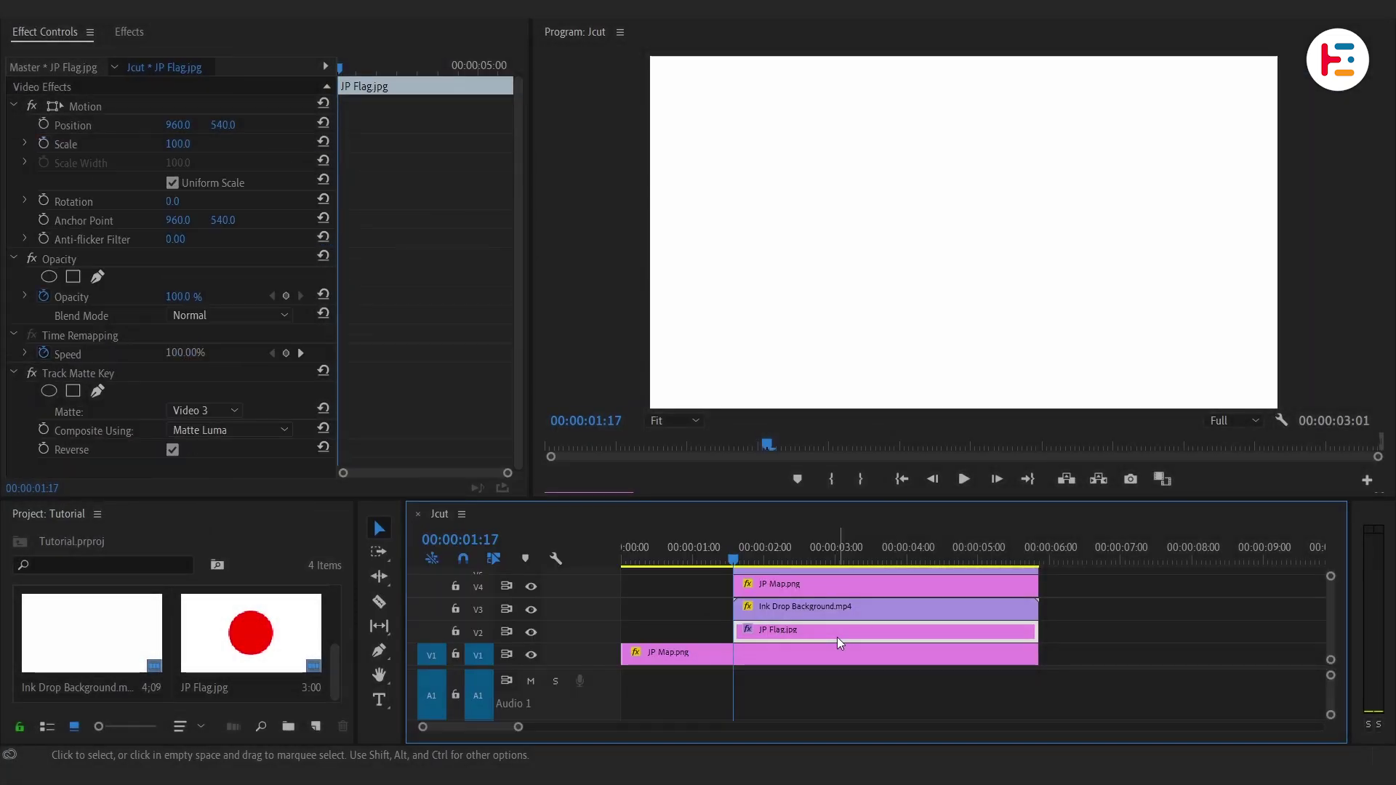
{"action": "right_click", "coordinate": [169, 378]}
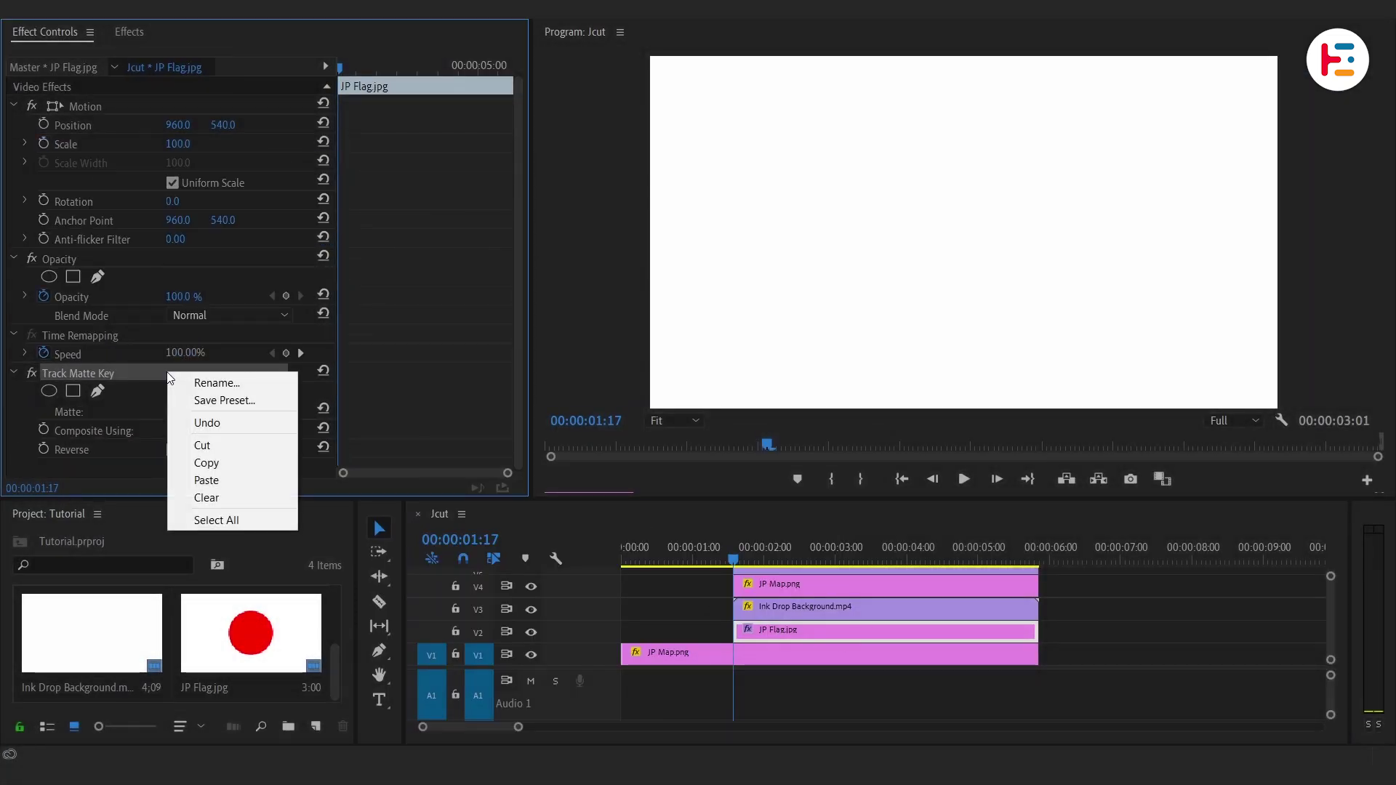
{"action": "left_click", "coordinate": [243, 464]}
{"action": "left_click", "coordinate": [815, 586]}
{"action": "key", "text": "ctrl+v"}
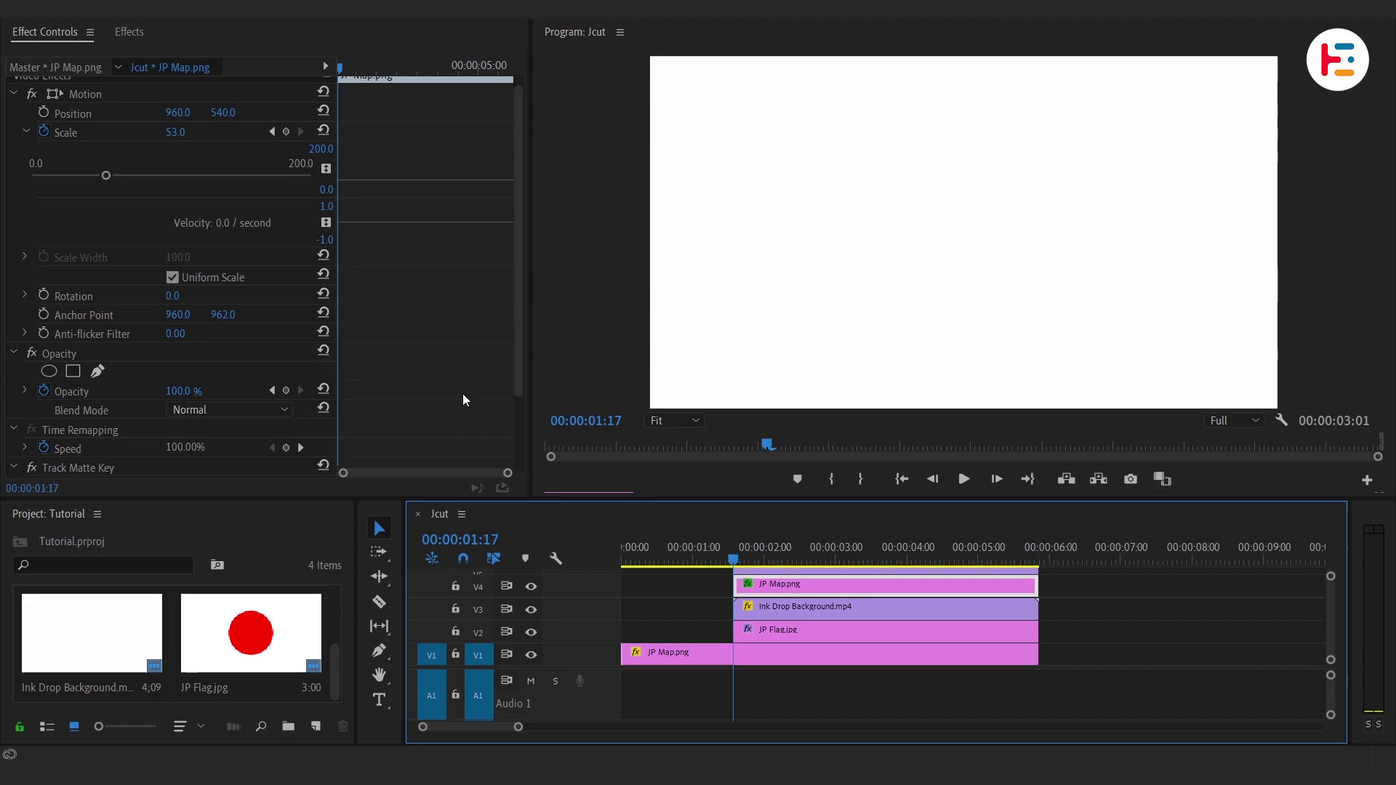
Set the pasted matte to Video 5 and preview the flag reveal.
{"action": "scroll", "coordinate": [462, 399], "scroll_direction": "down", "scroll_amount": 2}
{"action": "left_click", "coordinate": [212, 407]}
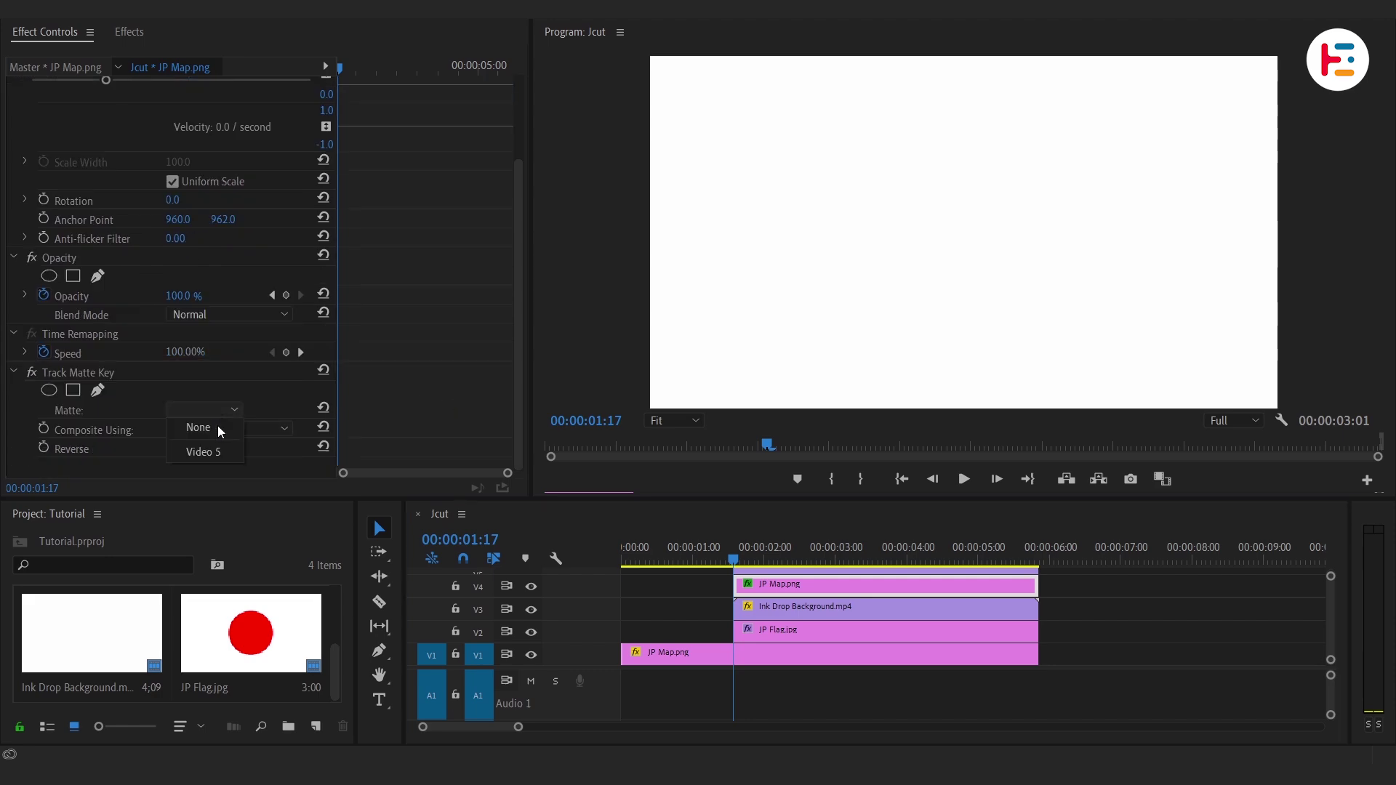
{"action": "left_click", "coordinate": [230, 453]}
{"action": "left_click_drag", "start_coordinate": [733, 552], "coordinate": [973, 538]}
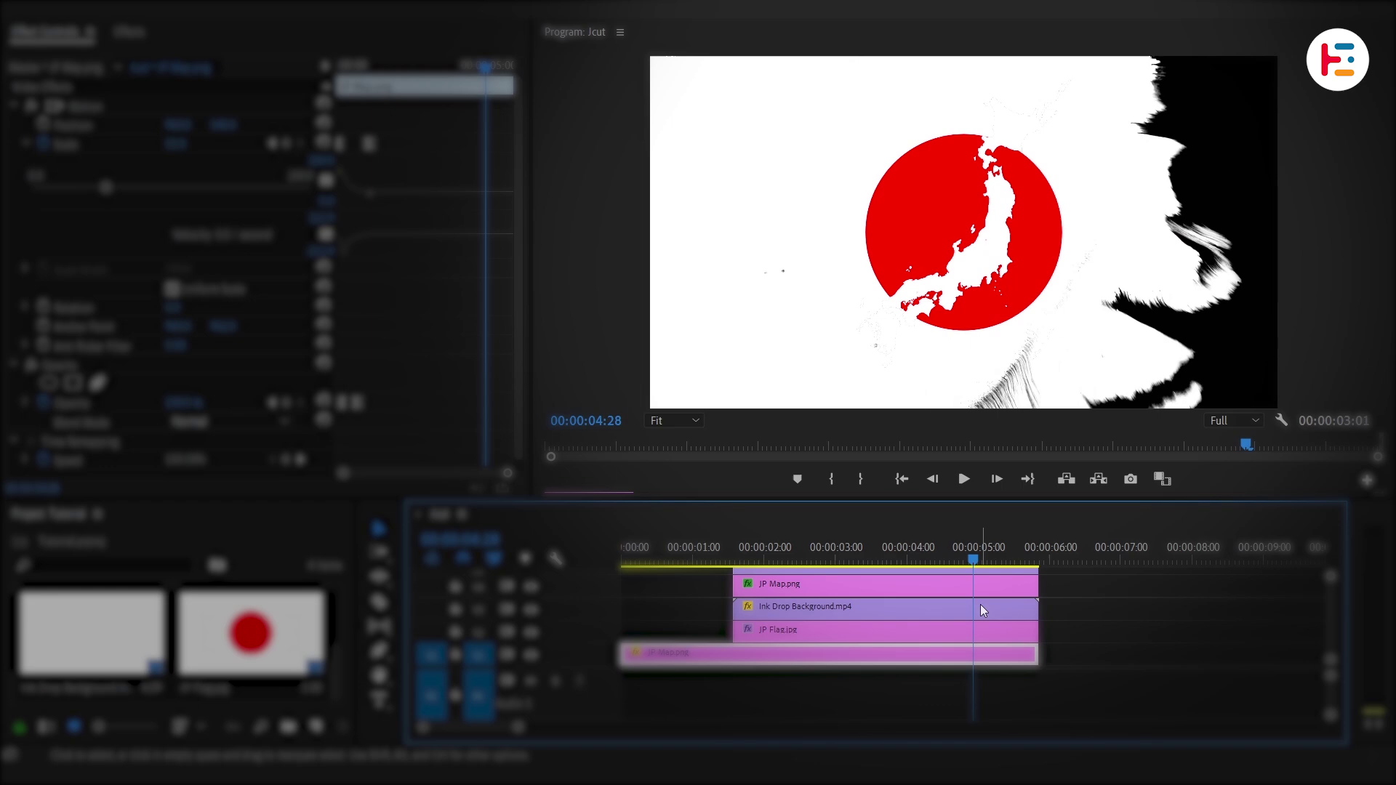
{"action": "left_click", "coordinate": [913, 584]}
Apply Invert to the upper JP Map clip and delete its Track Matte Key.
{"action": "left_click", "coordinate": [131, 32]}
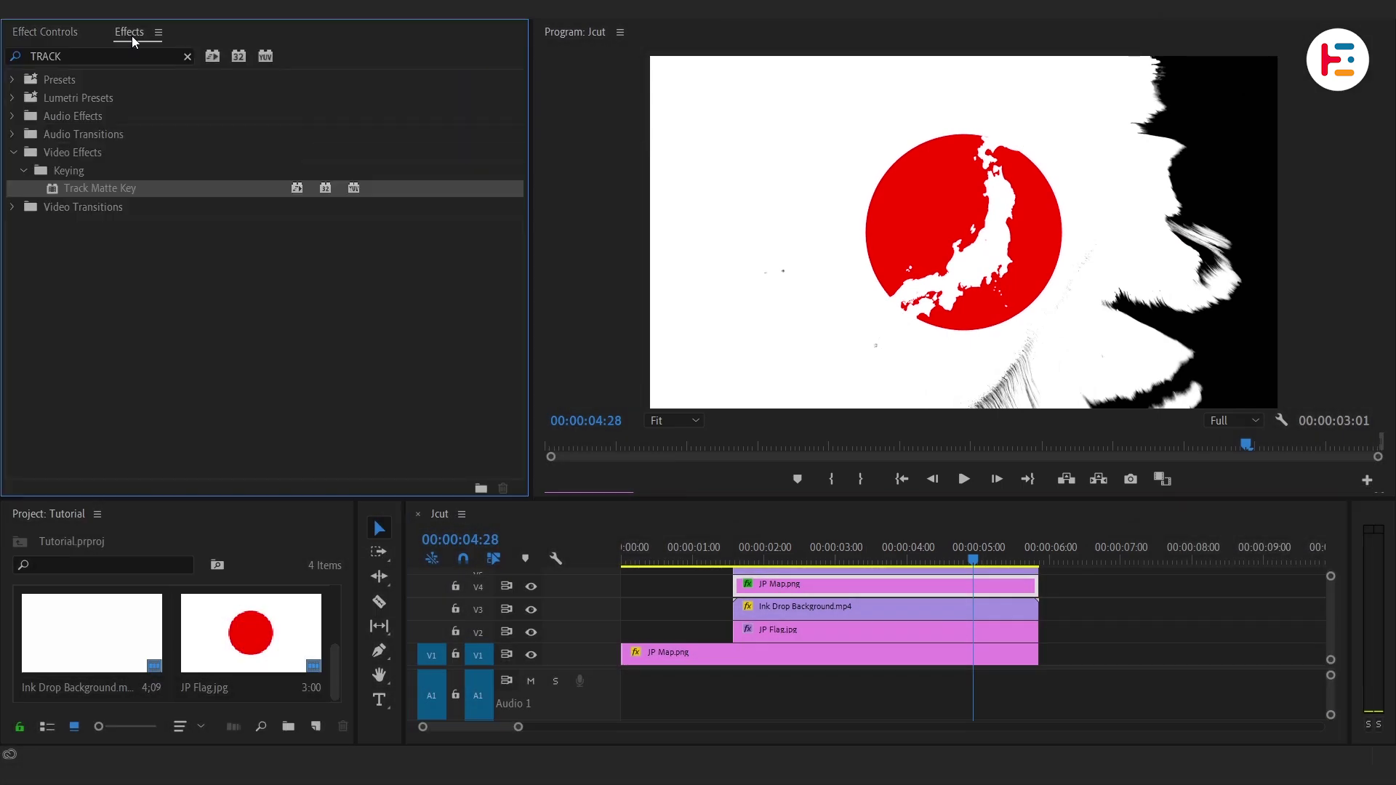
{"action": "left_click", "coordinate": [105, 57]}
{"action": "type", "text": "INVERT"}
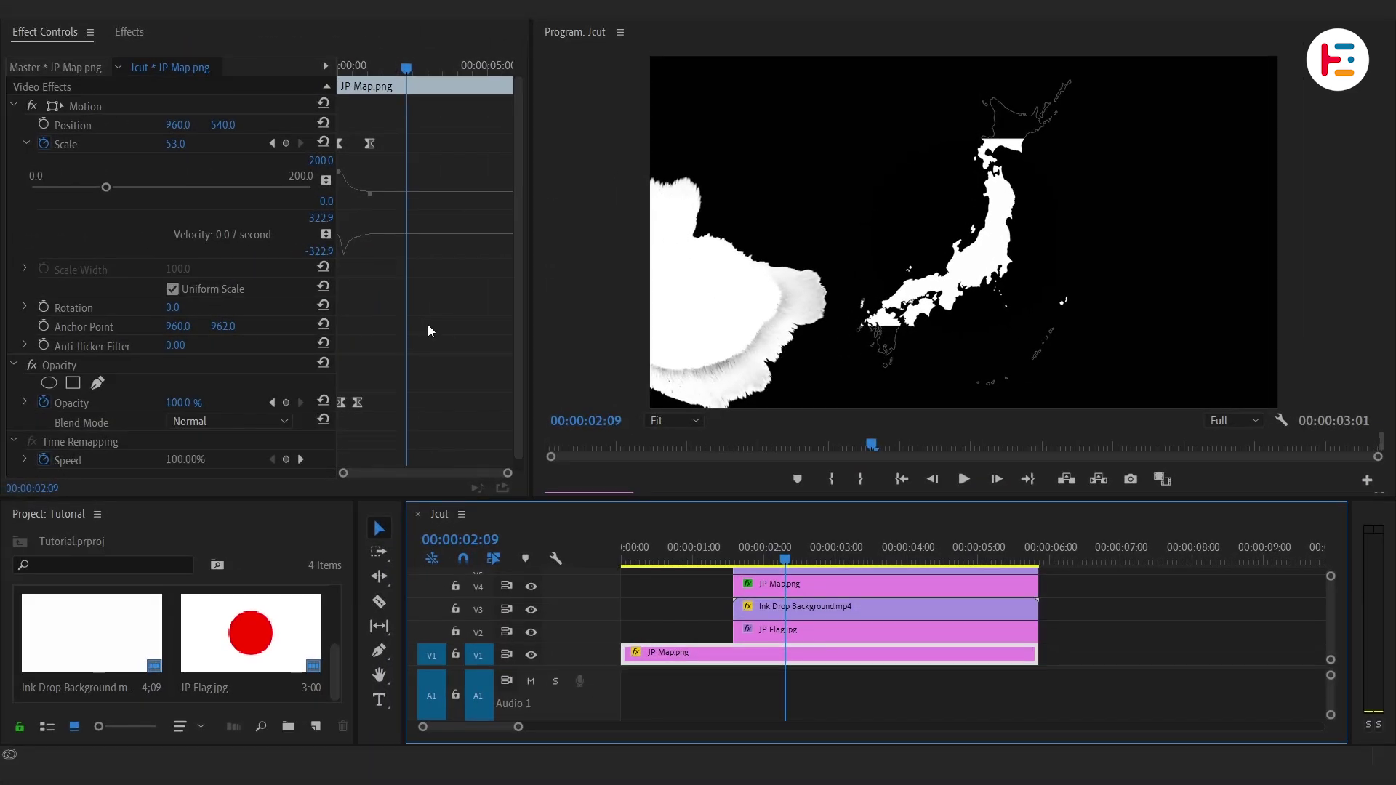
{"action": "scroll", "coordinate": [0, 464], "scroll_direction": "down", "scroll_amount": 1}
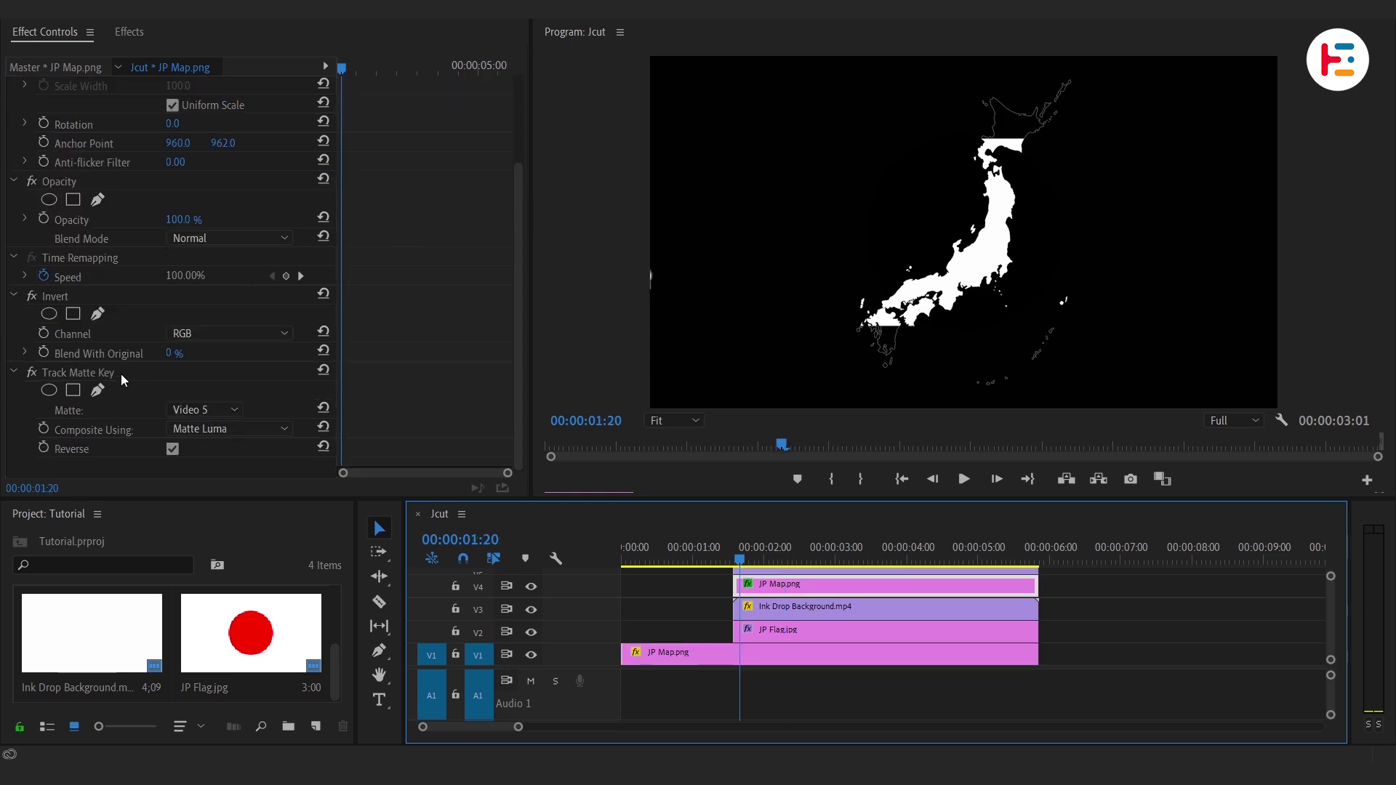
{"action": "left_click", "coordinate": [121, 374]}
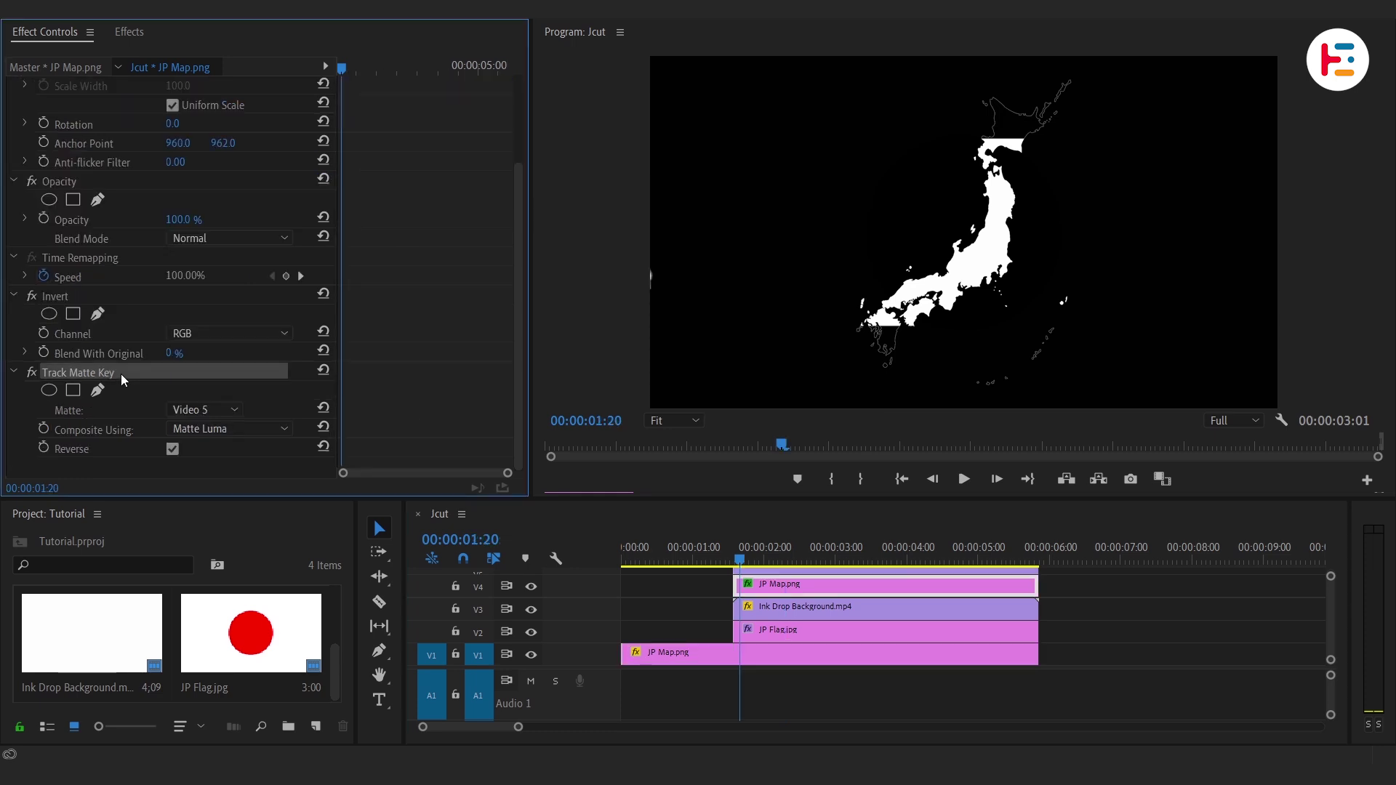
{"action": "key", "text": "Delete"}
Nest the upper JP Map clip into a sequence named MAP.
{"action": "right_click", "coordinate": [805, 605]}
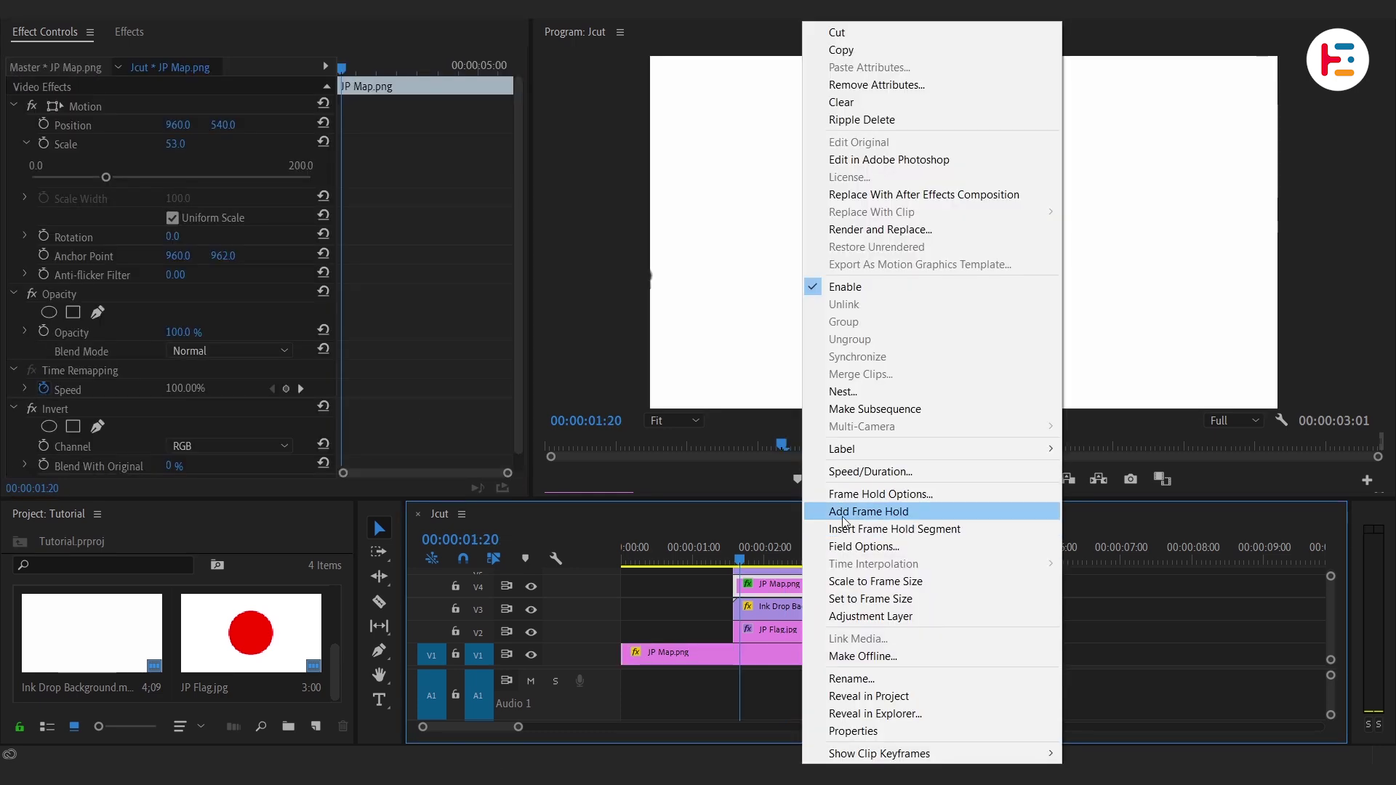
{"action": "left_click", "coordinate": [876, 393]}
{"action": "type", "text": "MAP"}
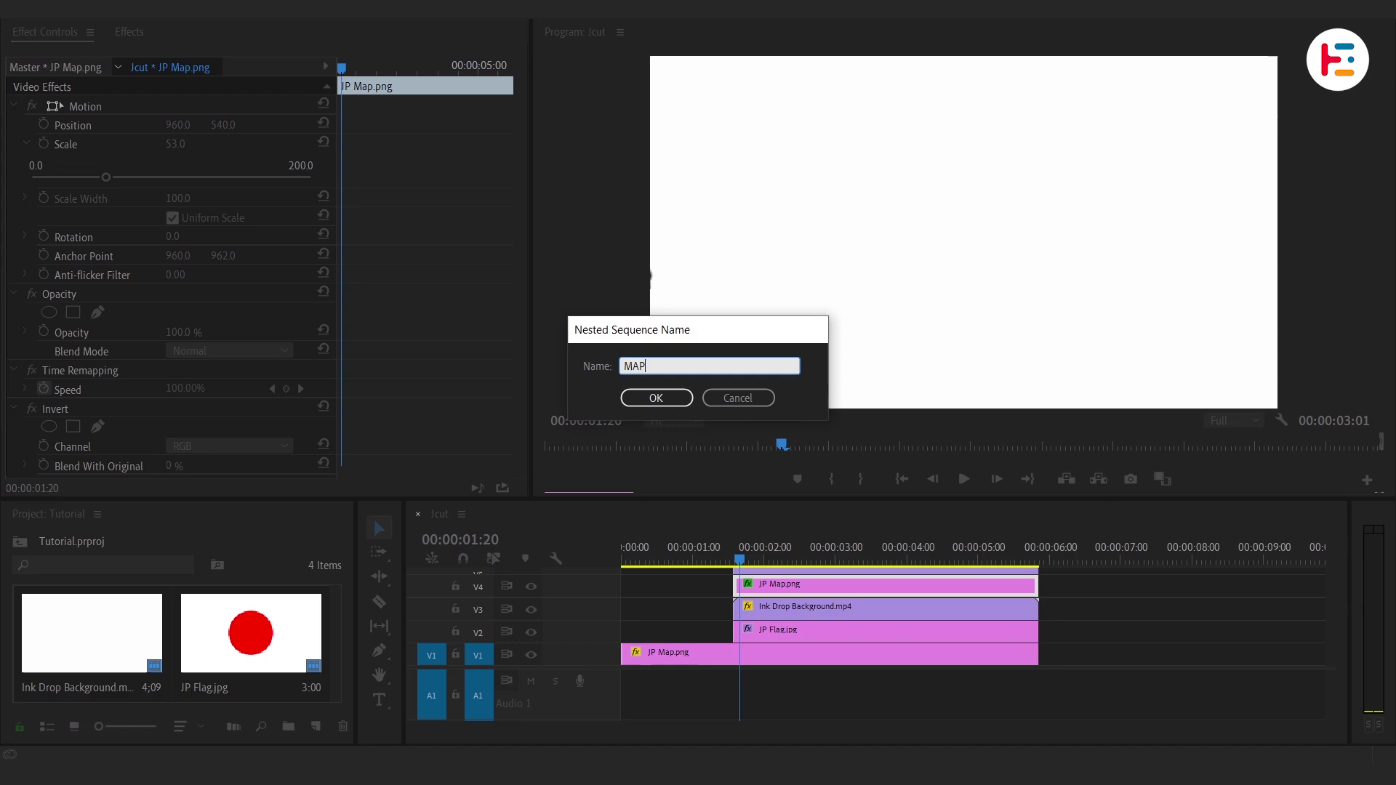
{"action": "key", "text": "Return"}
{"action": "left_click", "coordinate": [811, 591]}
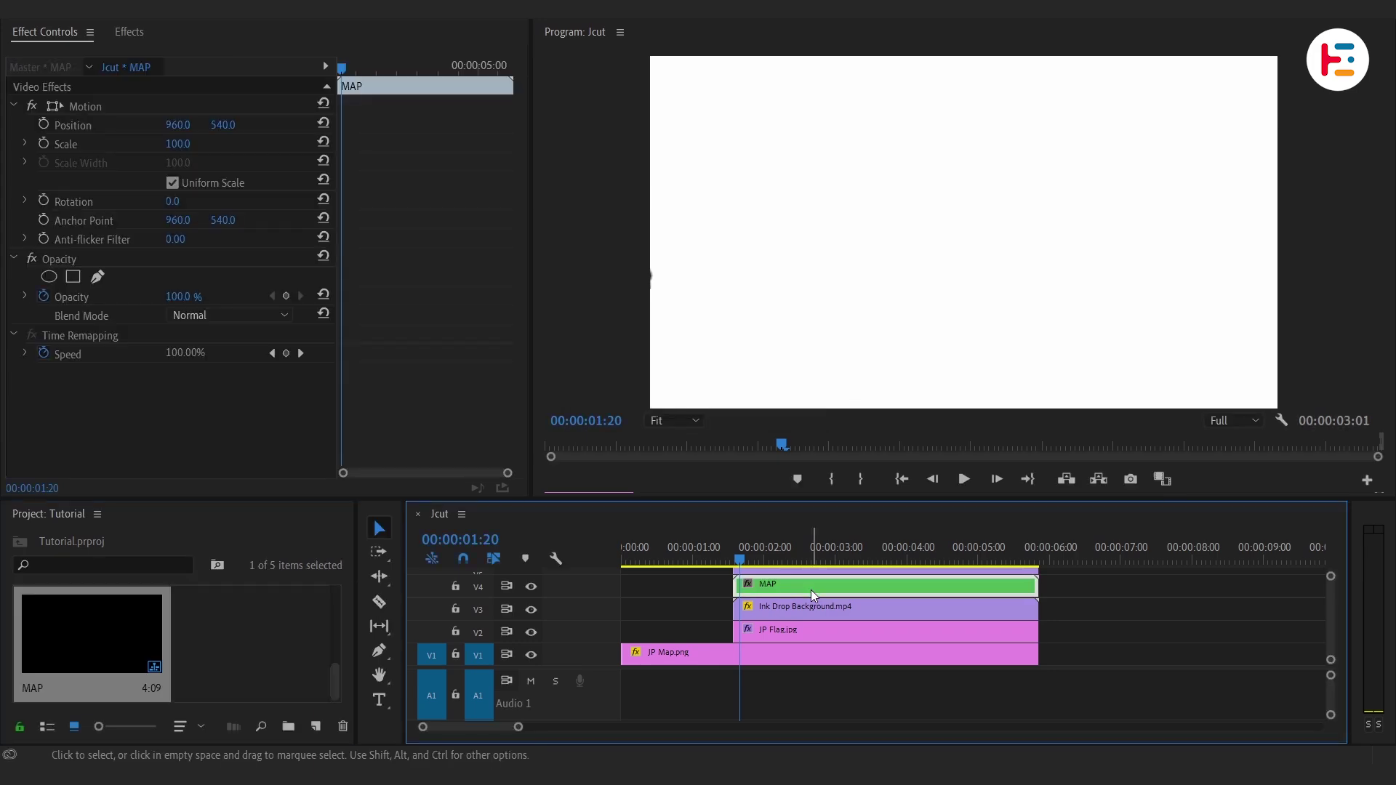
Paste the Track Matte Key onto the MAP nest and check a later frame.
{"action": "left_click", "coordinate": [178, 395]}
{"action": "key", "text": "ctrl+v"}
{"action": "left_click", "coordinate": [795, 540]}
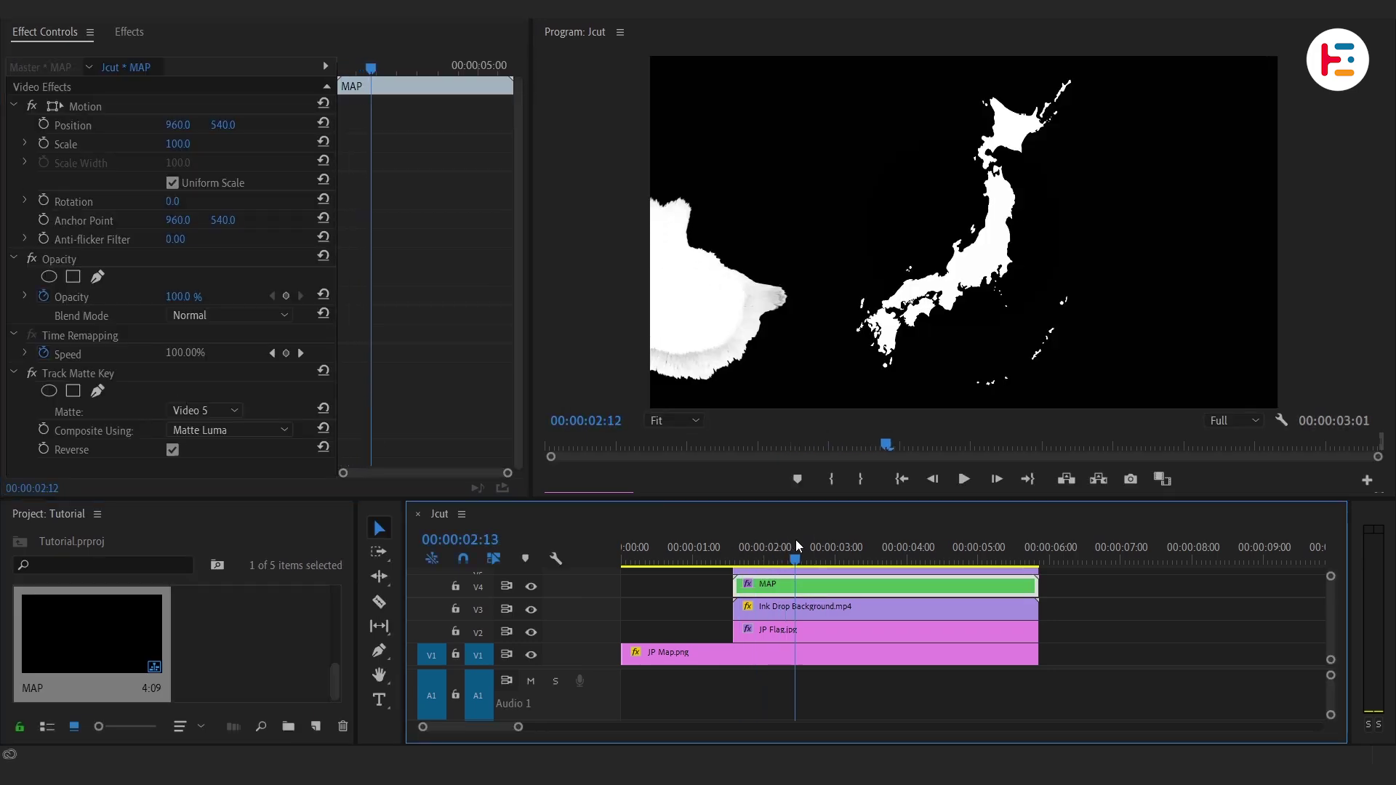